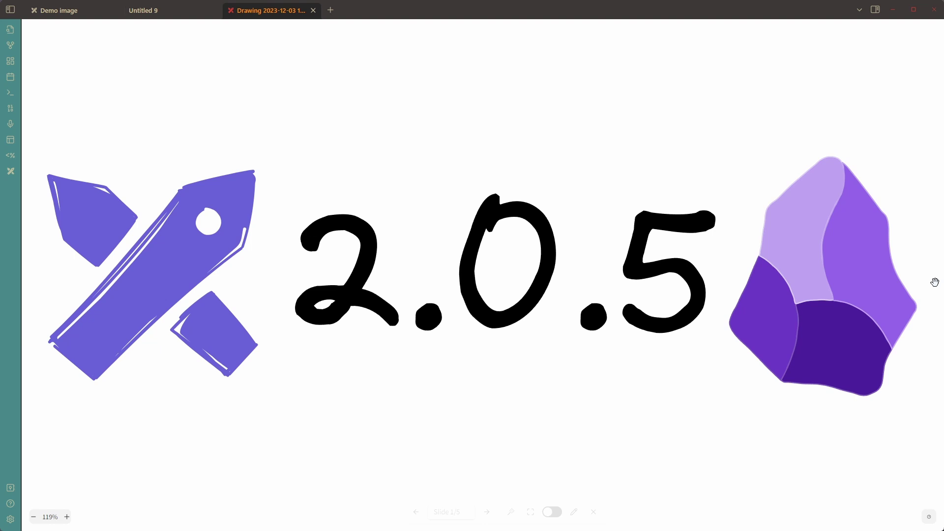
Move the slideshow forward two slides, past the 2.0.5 title slide
key(Right)
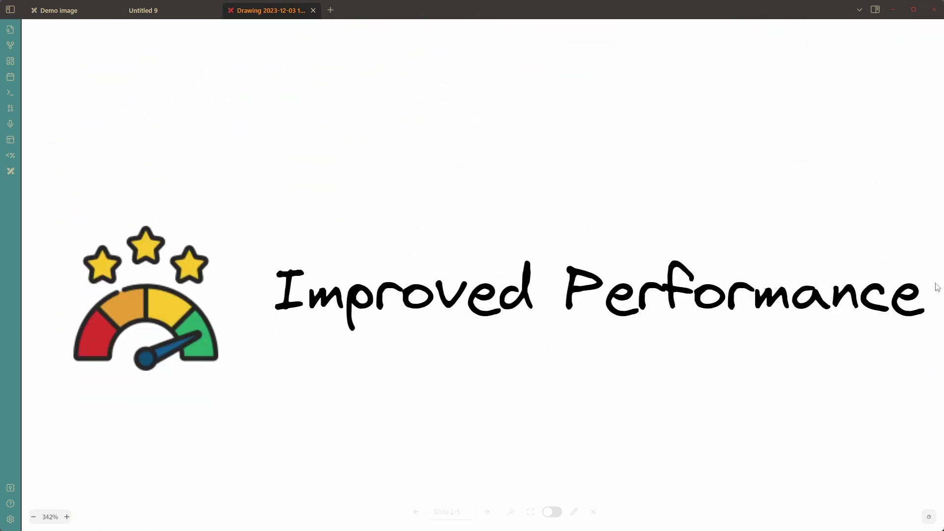
key(Right)
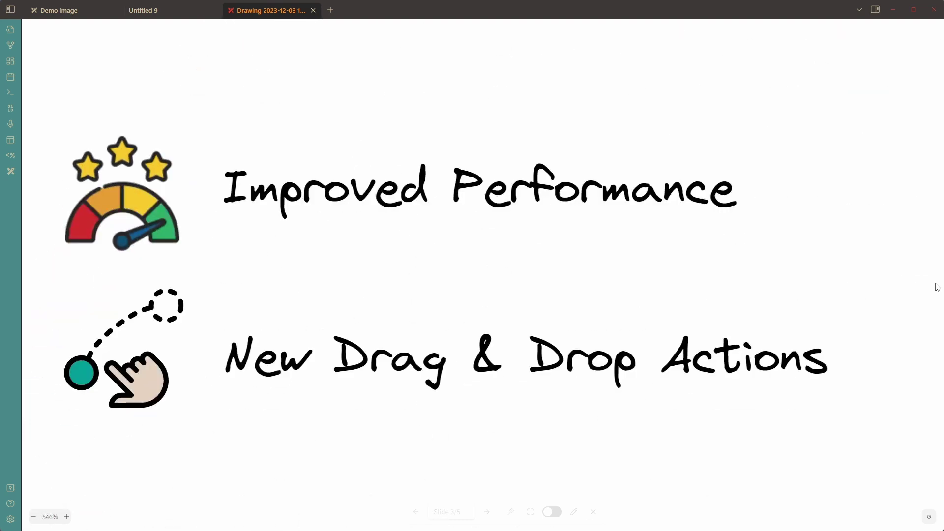
Advance to slide 4, then leave the slideshow for the Demo image drawing
key(Right)
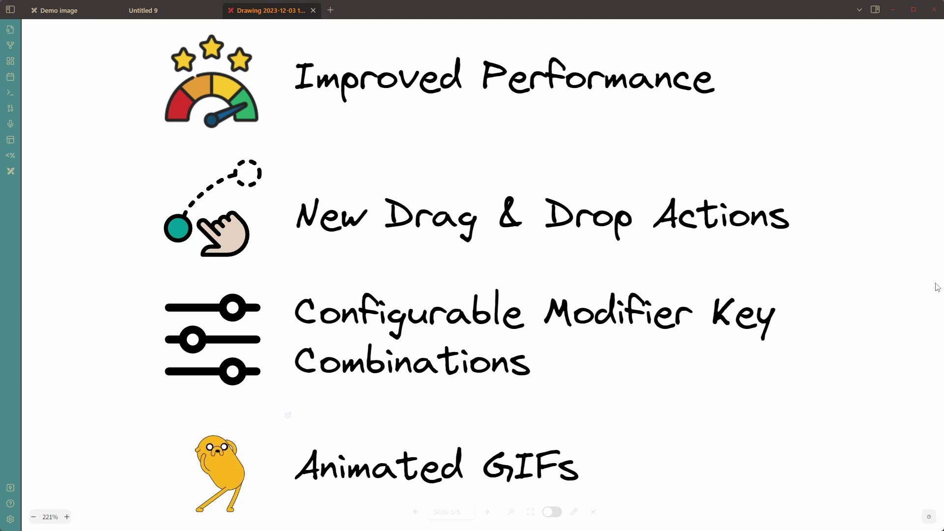
key(ctrl+Tab)
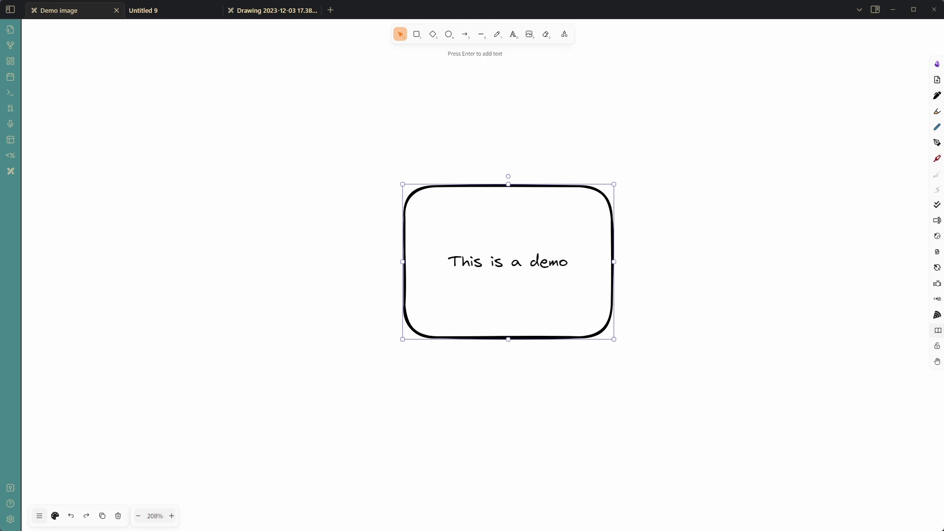
Drag demo.mp4 from the Downloads folder onto the canvas as an embedded video
key(super+e)
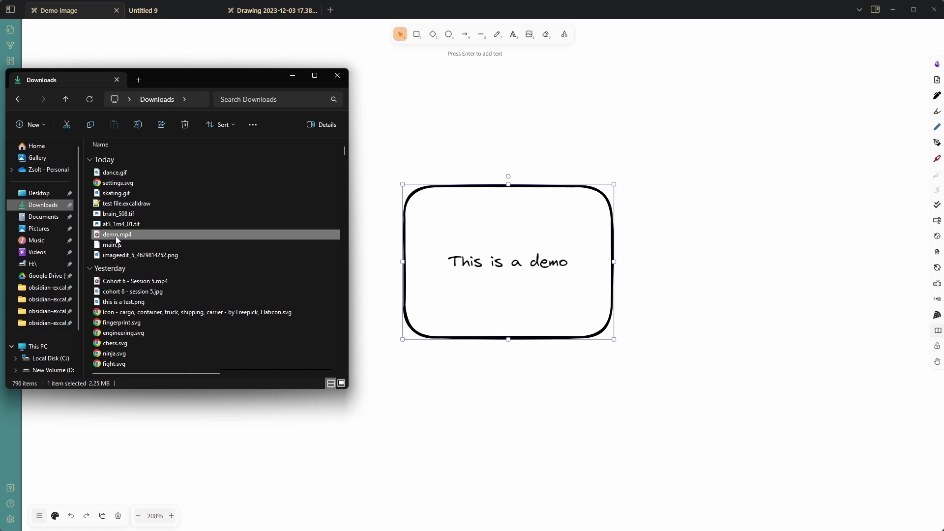
drag(111, 241, 560, 151)
drag(666, 177, 294, 89)
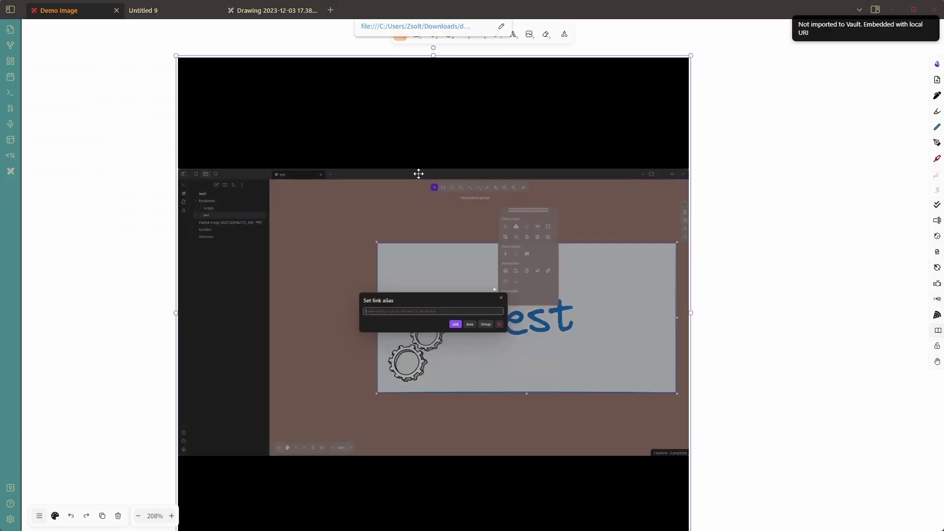
scroll(418, 173, down, 5)
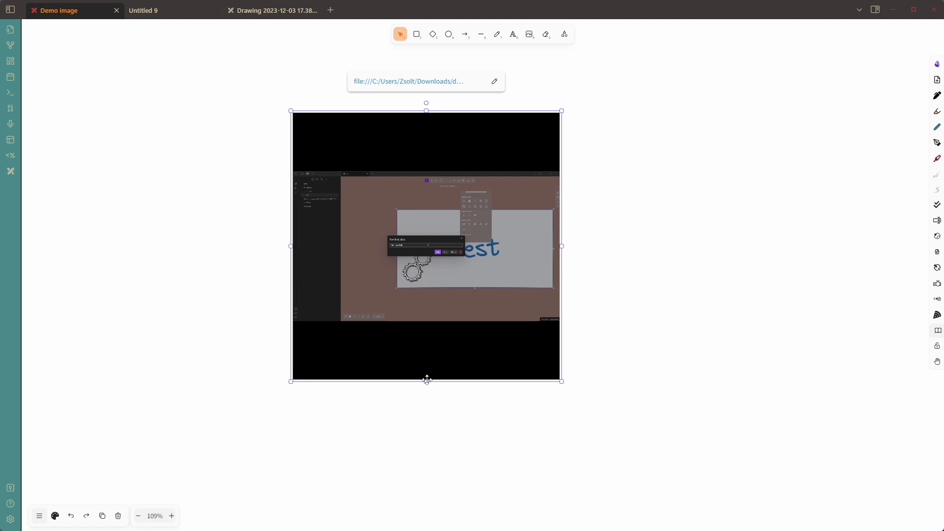
Shorten the video, play and pause it, and place it left of the demo box
drag(427, 383, 424, 269)
drag(391, 236, 313, 383)
click(359, 333)
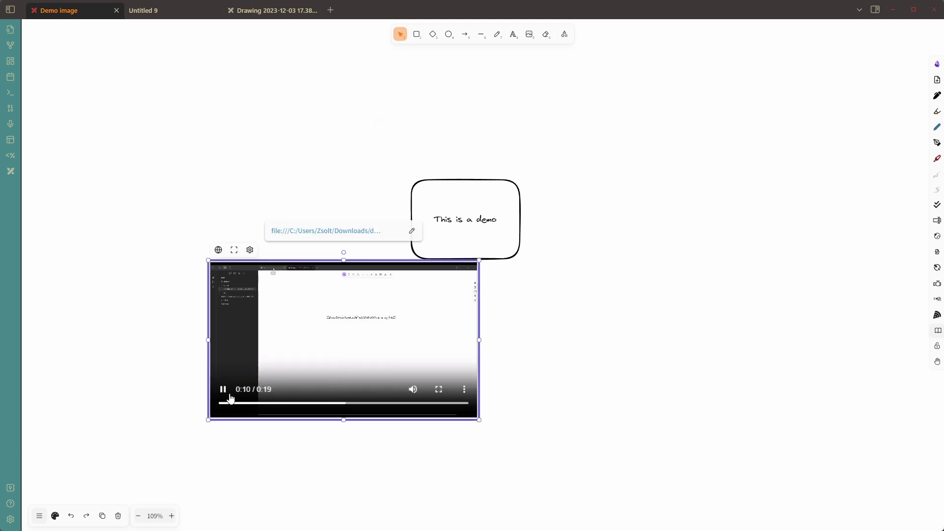
click(223, 390)
click(223, 390)
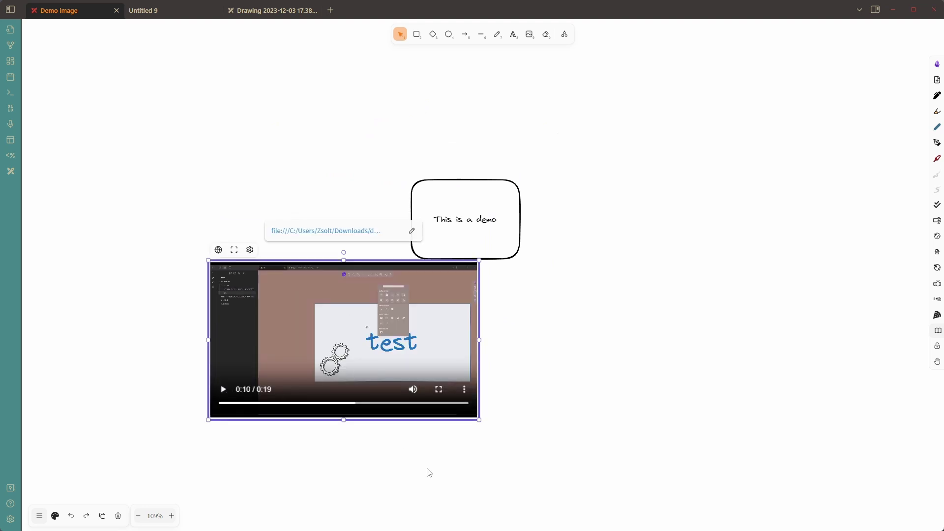
click(445, 474)
drag(396, 407, 275, 219)
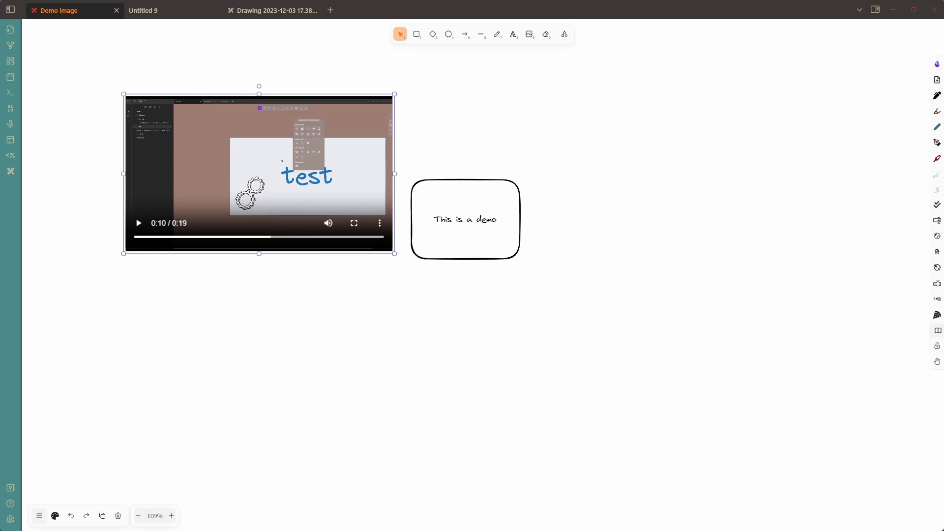
mouse_move(0, 89)
mouse_down()
mouse_move(264, 75)
mouse_move(343, 47)
mouse_up()
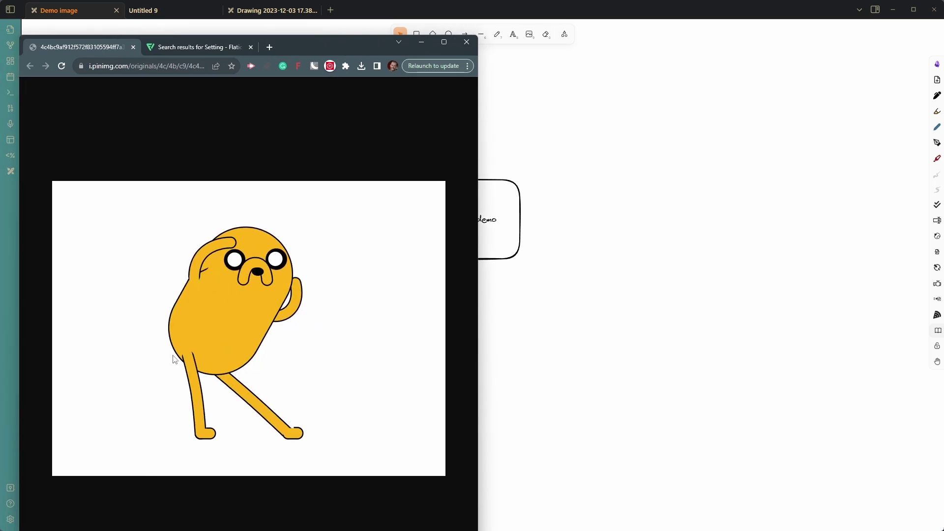
mouse_move(171, 359)
mouse_down()
mouse_move(423, 312)
mouse_move(596, 261)
mouse_move(639, 219)
mouse_move(634, 174)
mouse_up()
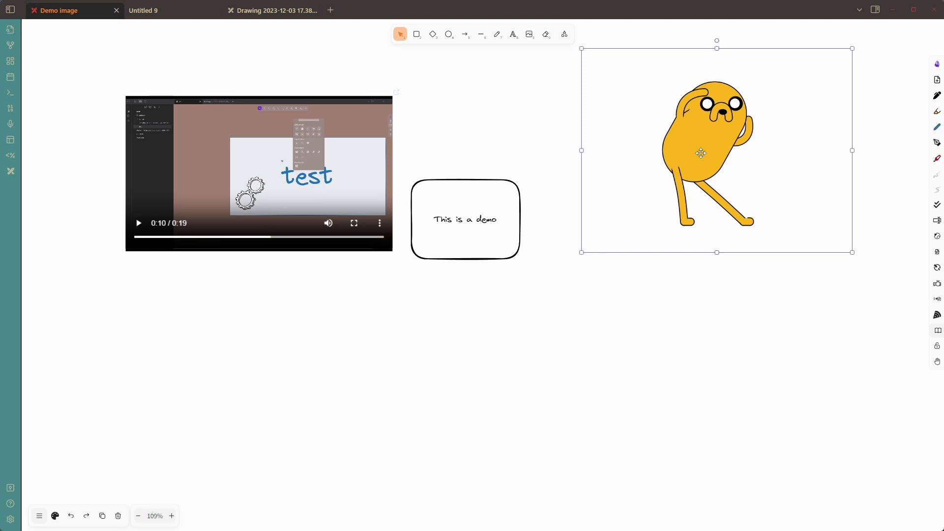
key(Delete)
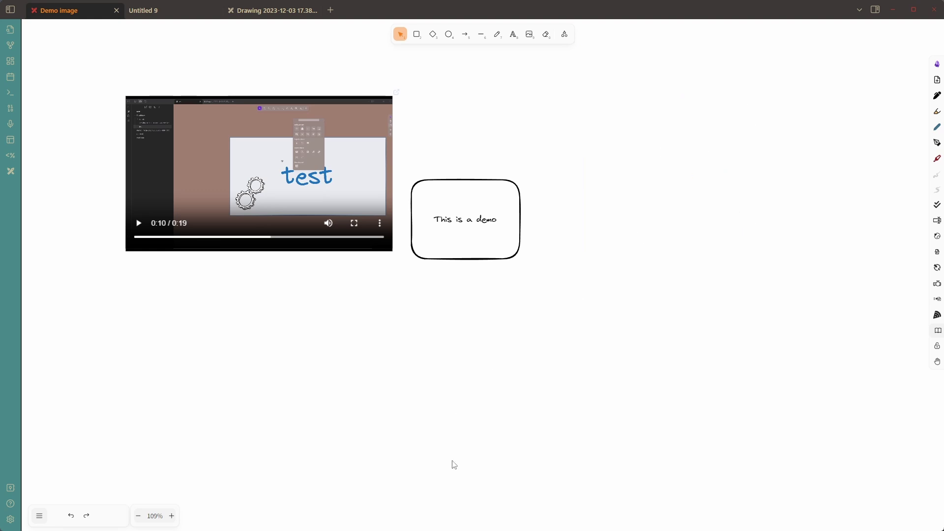
Drop the Jake GIF from the browser onto the canvas as an Interactive-Frame
key(alt+Tab)
key(alt+Tab)
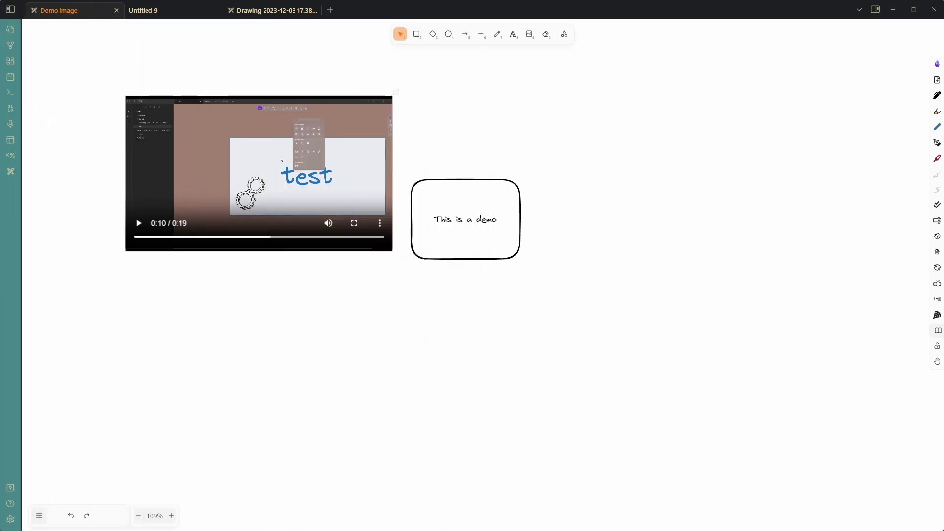
drag(626, 152, 649, 154)
key(alt)
key(shift)
key(alt)
click(747, 293)
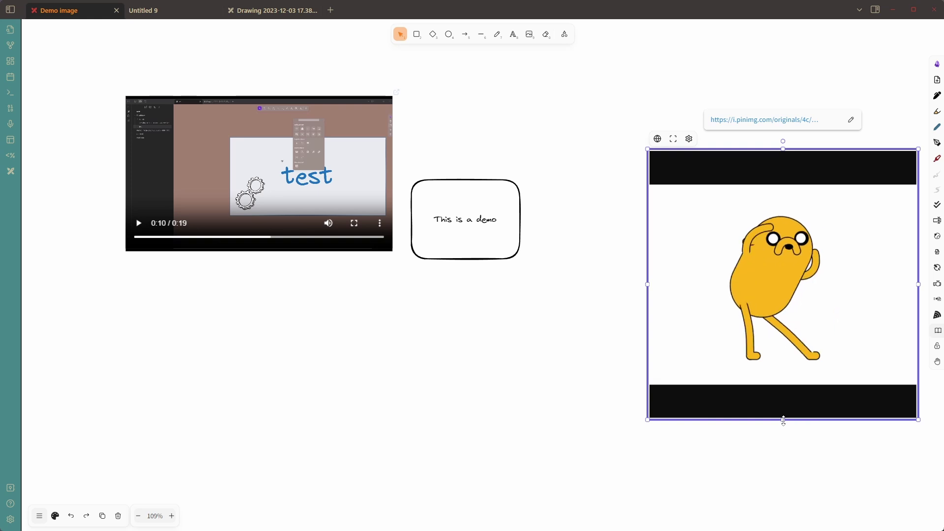
Trim the Jake frame's height to remove black bars and move it right of the demo box
drag(785, 420, 782, 365)
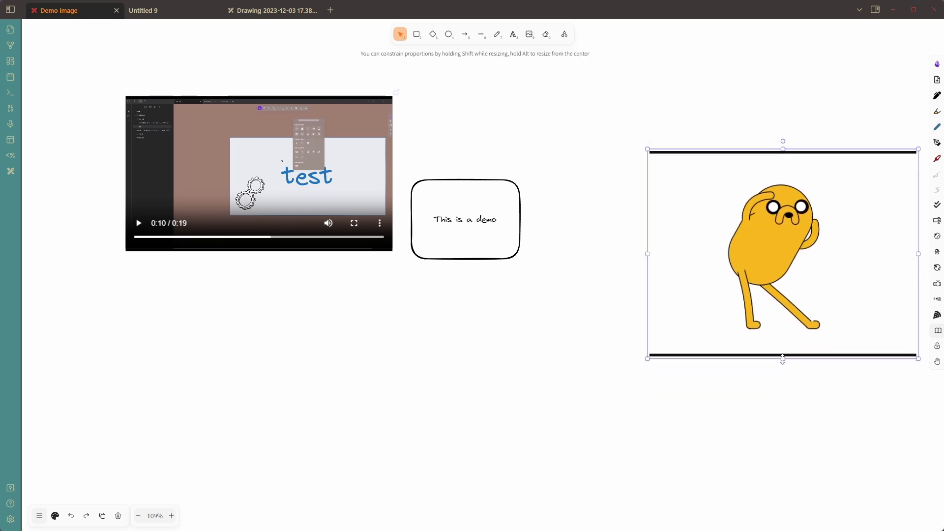
drag(782, 358, 783, 353)
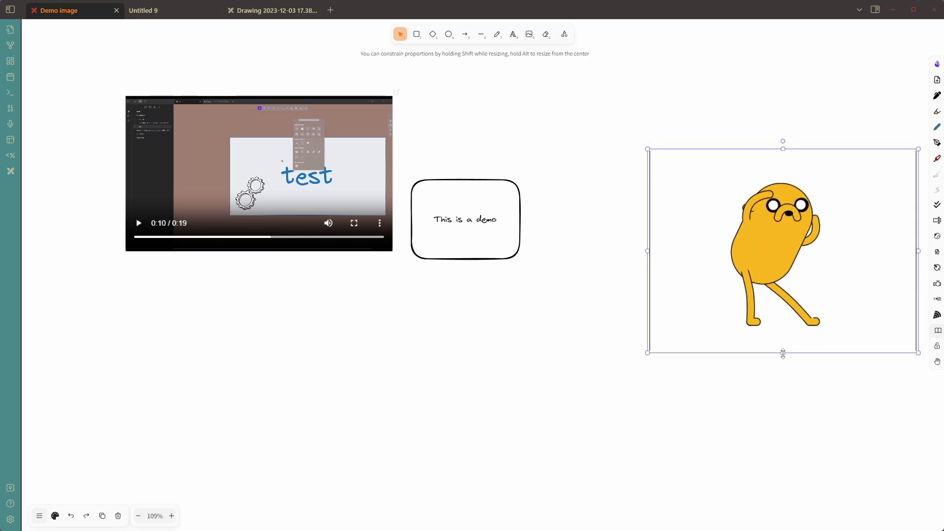
click(802, 396)
drag(692, 282, 210, 381)
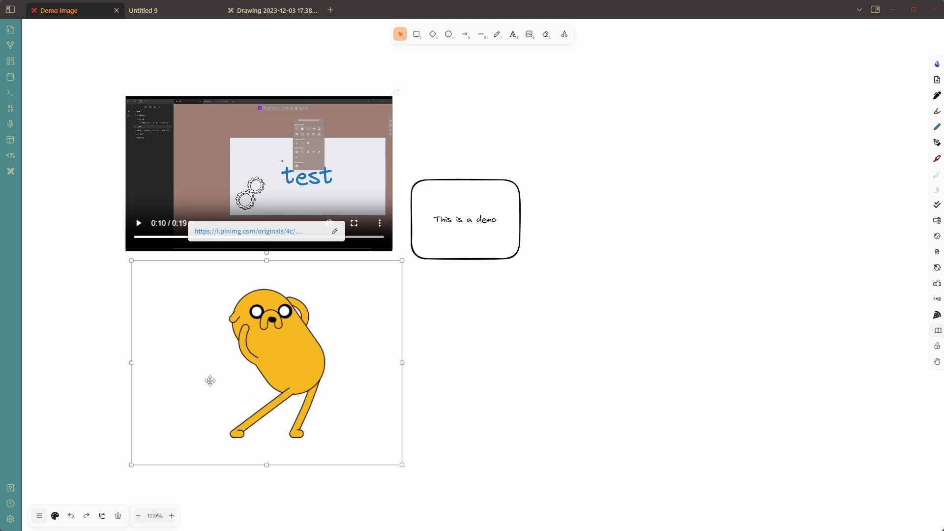
drag(339, 421, 780, 216)
double_click(762, 337)
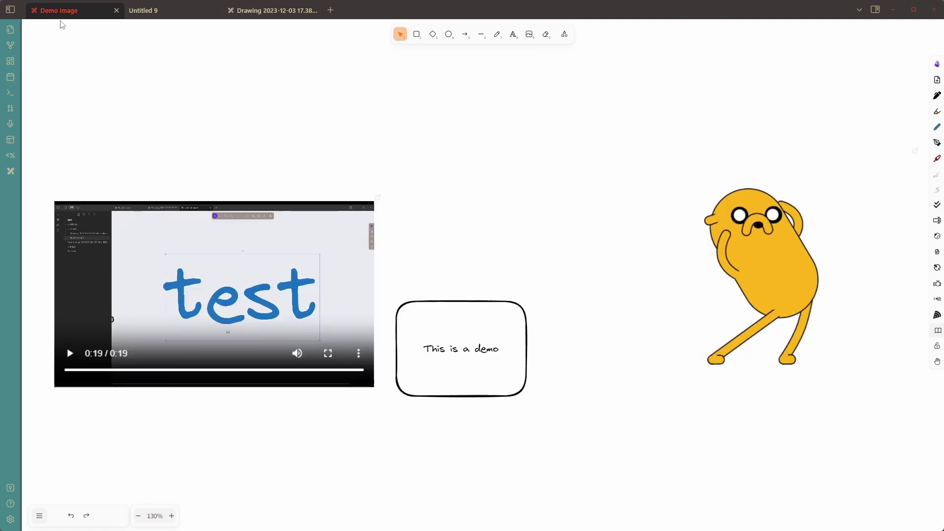
Reveal skating.gif in File Explorer via Show in system explorer from the vault's file list
click(12, 10)
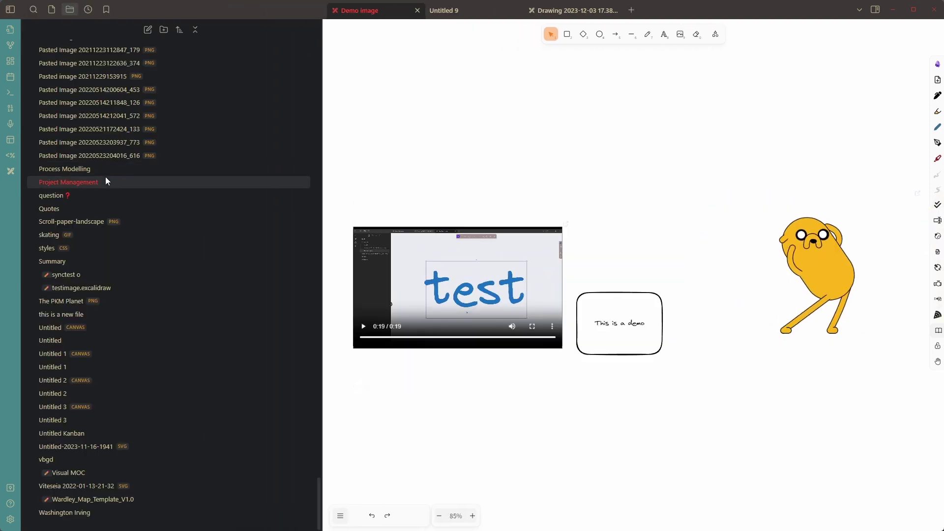
right_click(51, 234)
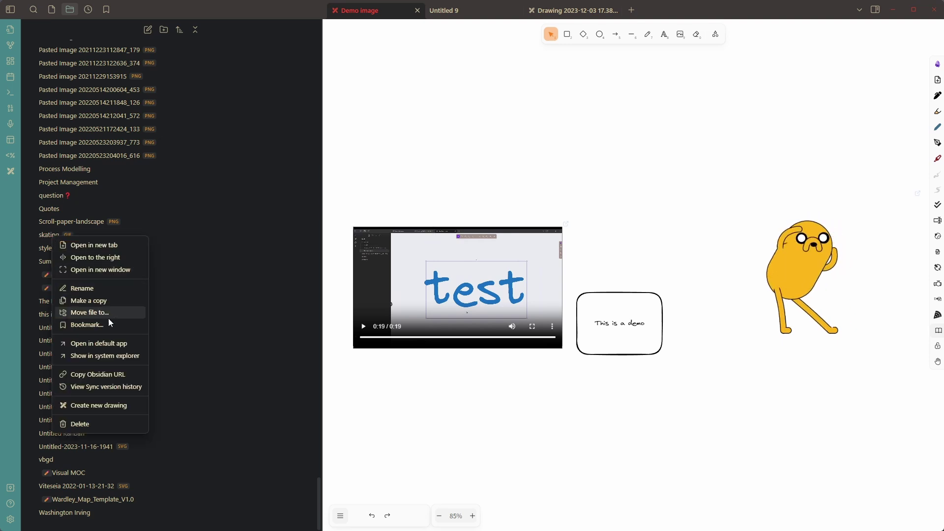
click(103, 356)
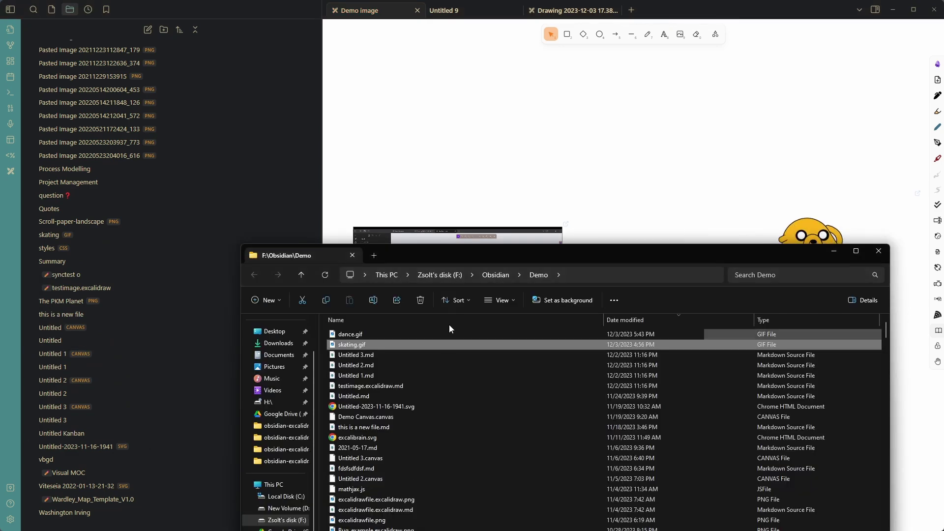
drag(505, 256, 508, 161)
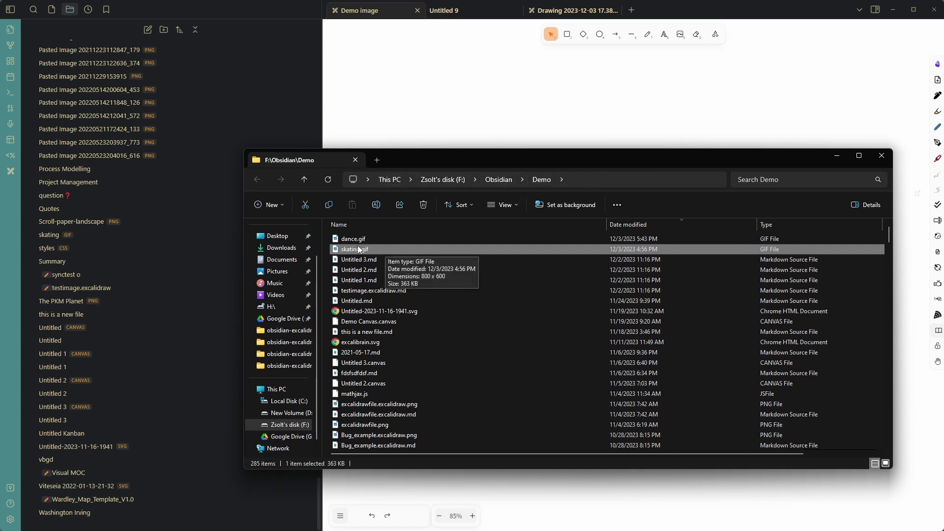
Drag skating.gif from File Explorer onto the canvas with Ctrl held to insert an interactive frame
drag(517, 164, 519, 284)
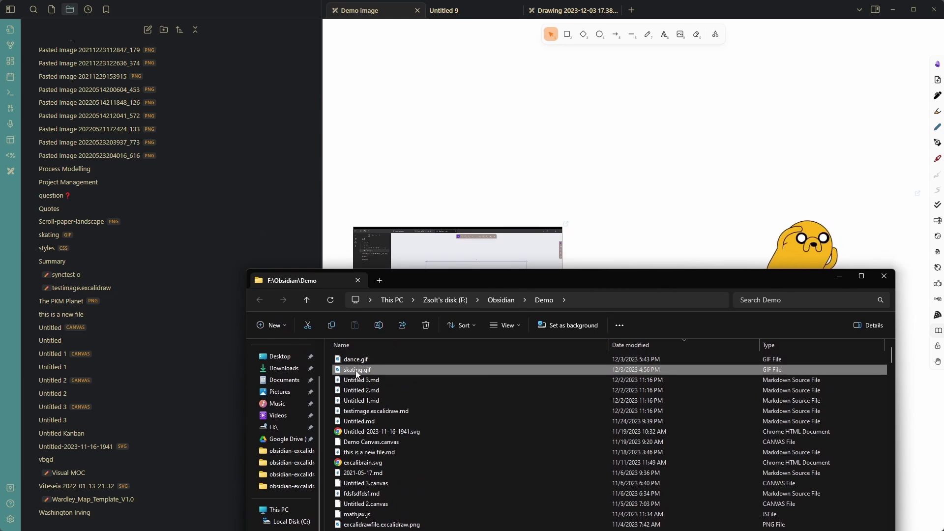
drag(356, 369, 493, 119)
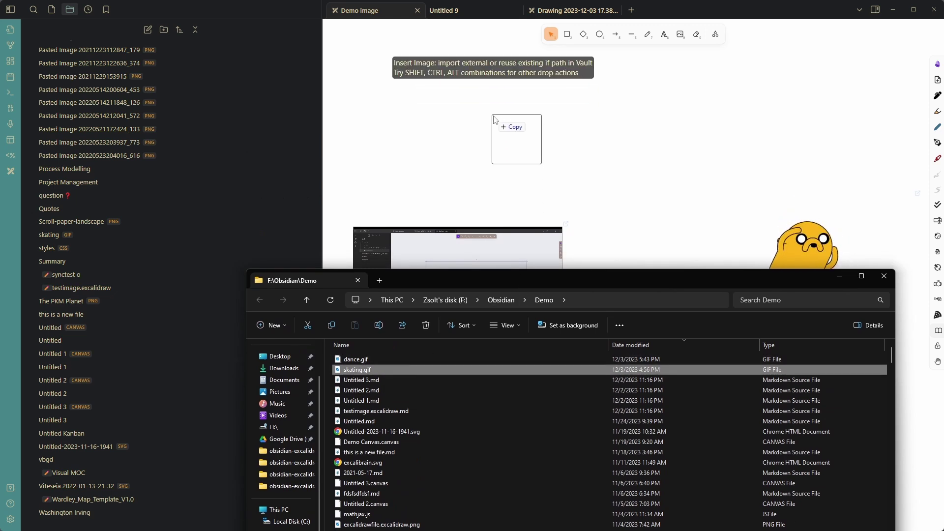
key(ctrl)
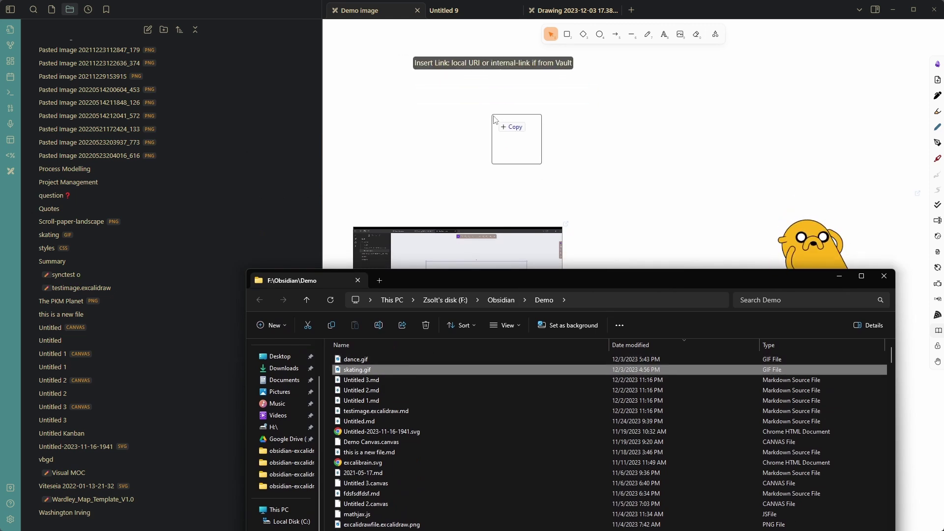
drag(494, 120, 484, 108)
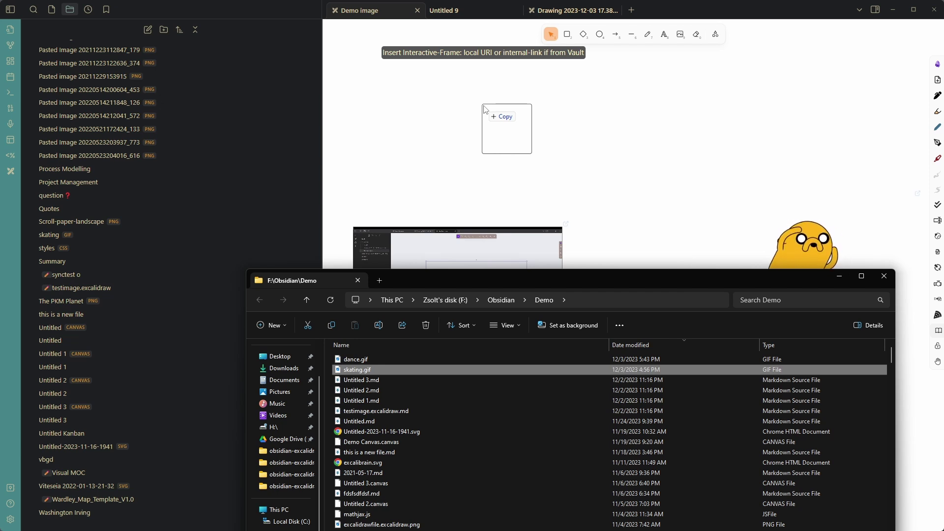
drag(484, 109, 482, 109)
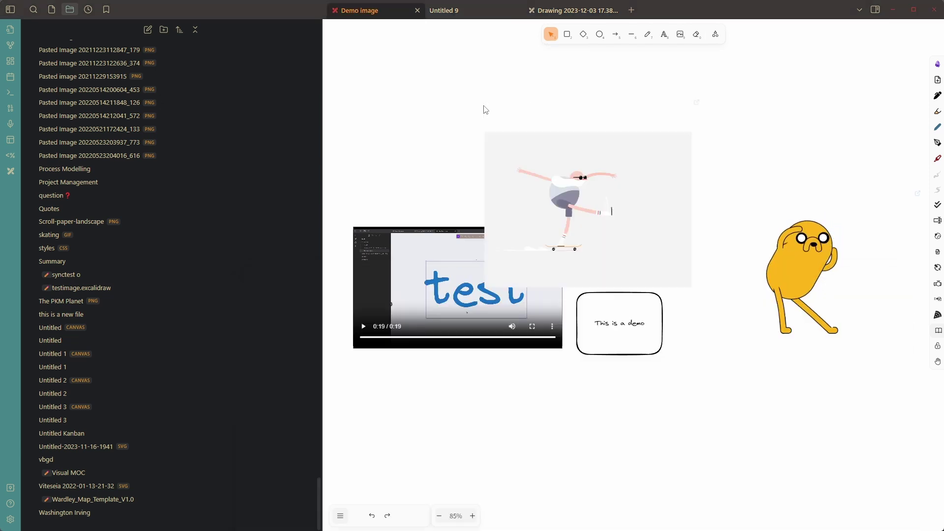
drag(564, 192, 575, 428)
Reposition the skating GIF above the video and the 'This is a demo' box
scroll(763, 419, down, 1)
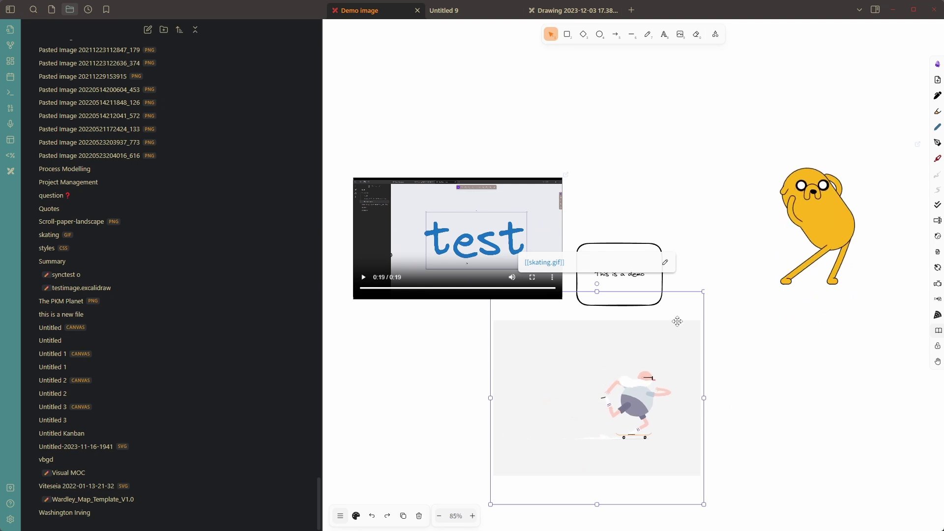
drag(594, 310, 593, 343)
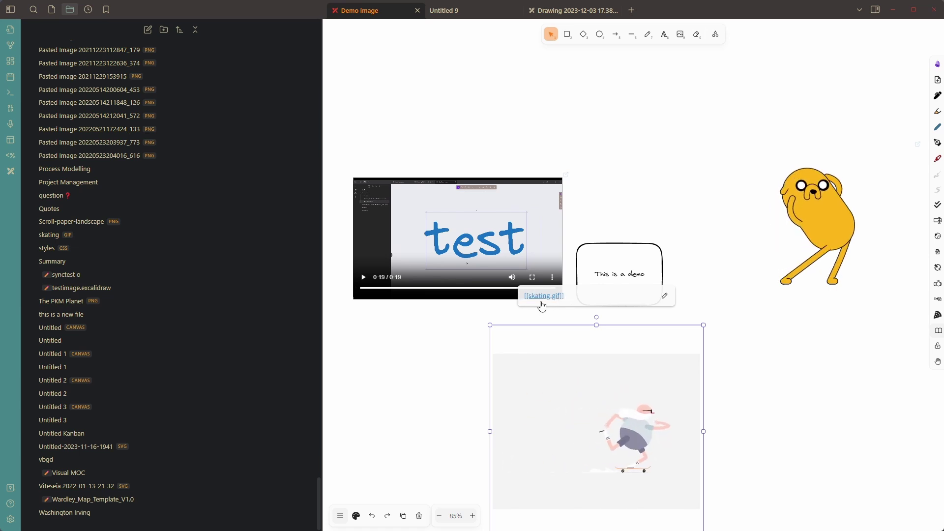
mouse_move(647, 451)
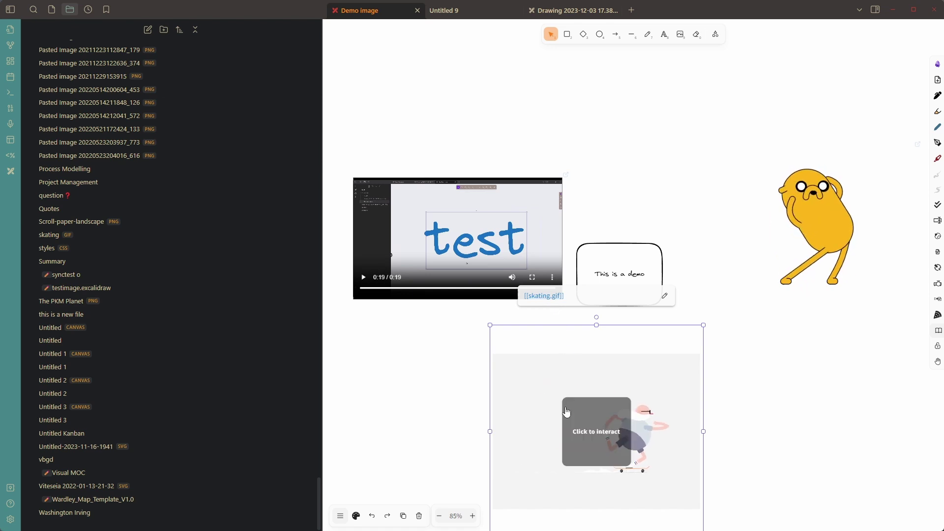
drag(648, 451, 716, 143)
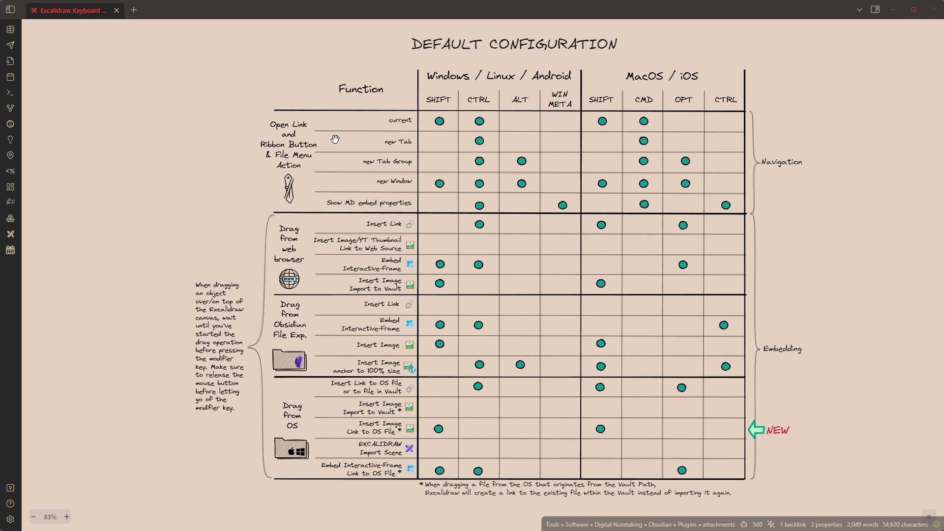
scroll(298, 127, up, 5)
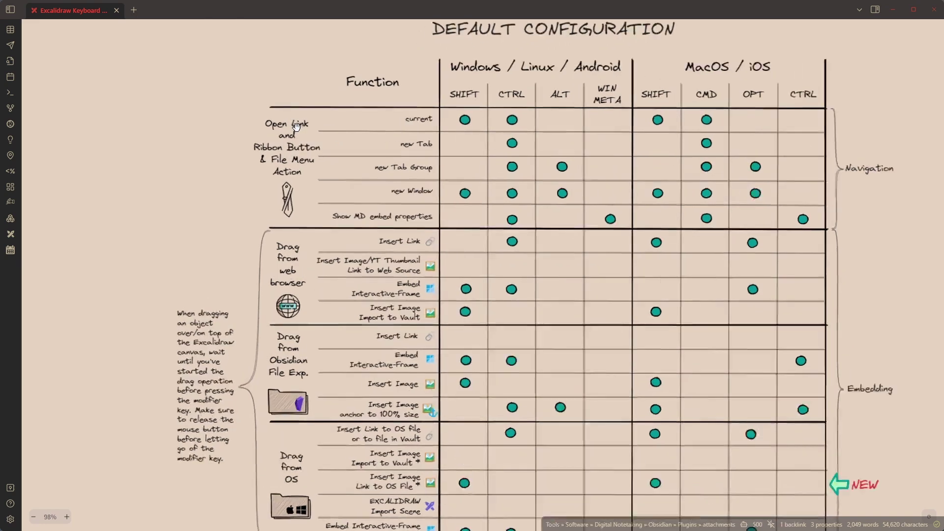
scroll(298, 127, up, 5)
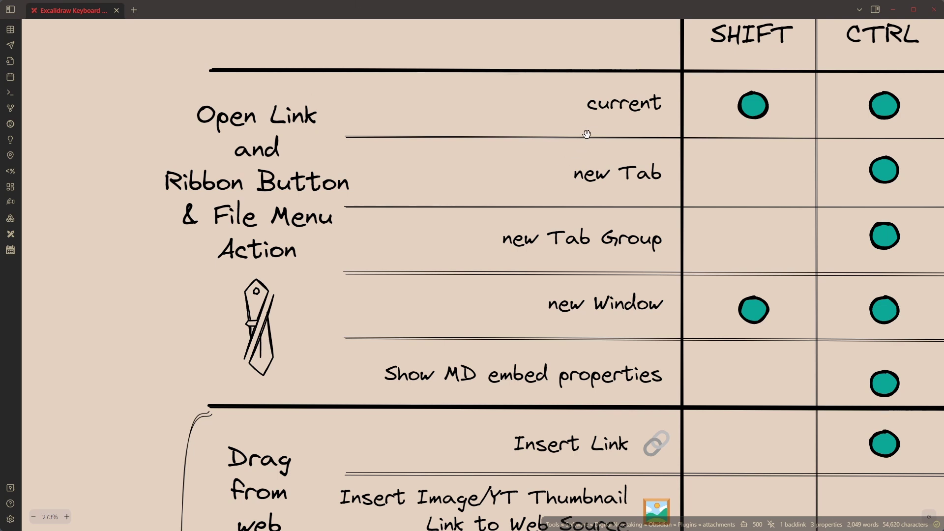
scroll(447, 319, down, 6)
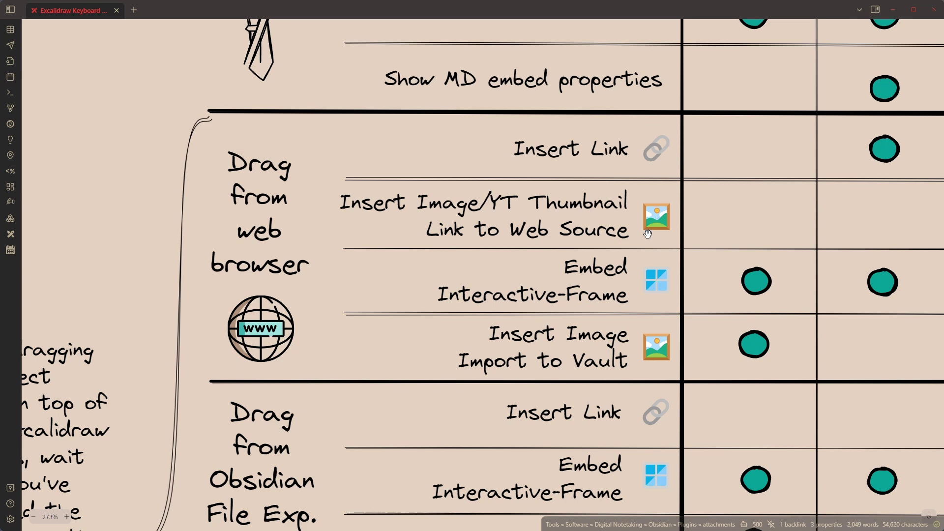
scroll(647, 236, down, 4)
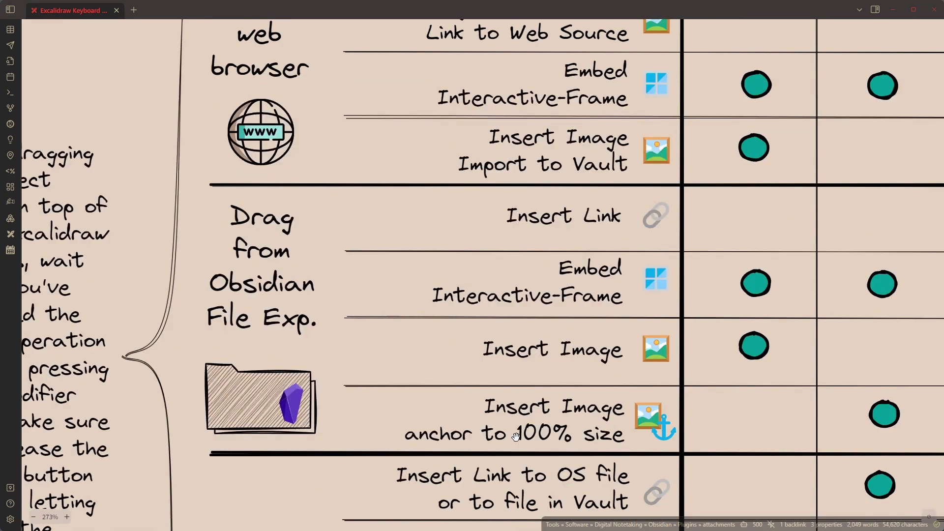
scroll(590, 344, down, 3)
scroll(586, 340, down, 2)
scroll(585, 341, down, 1)
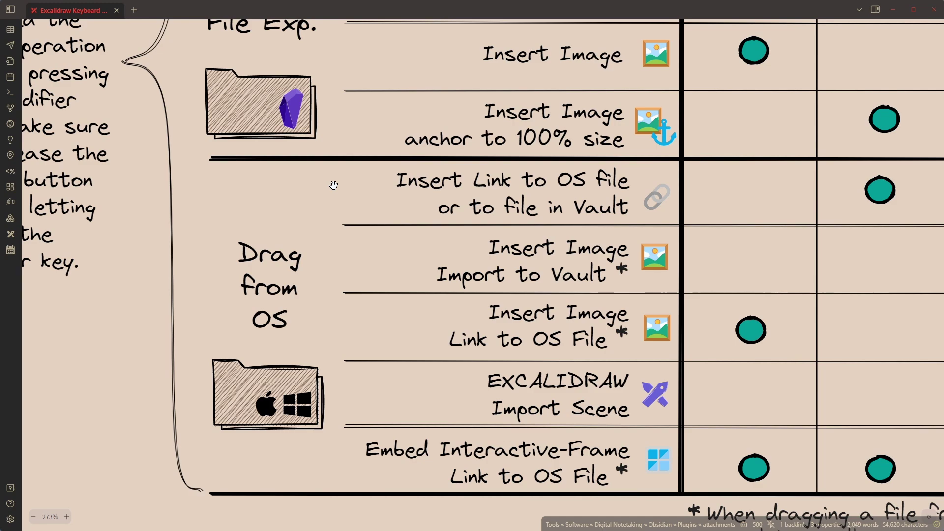
scroll(403, 189, down, 10)
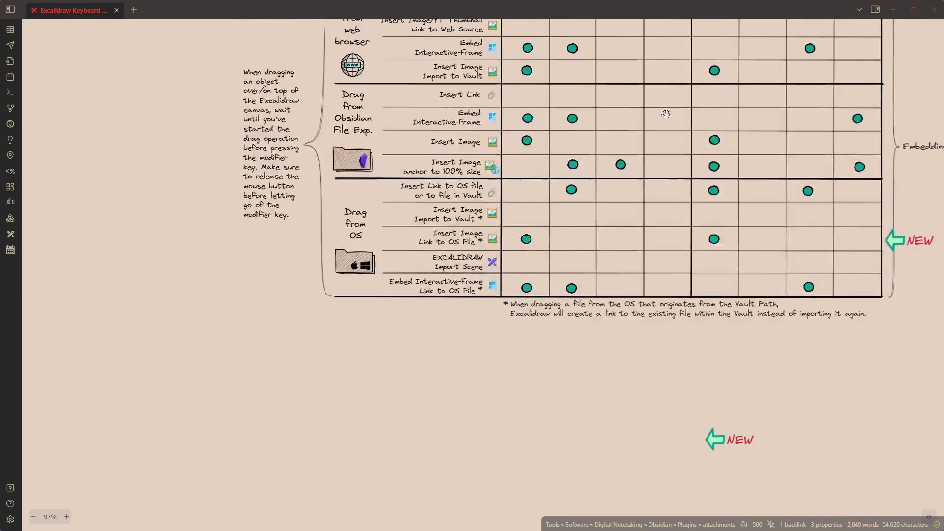
drag(667, 109, 544, 312)
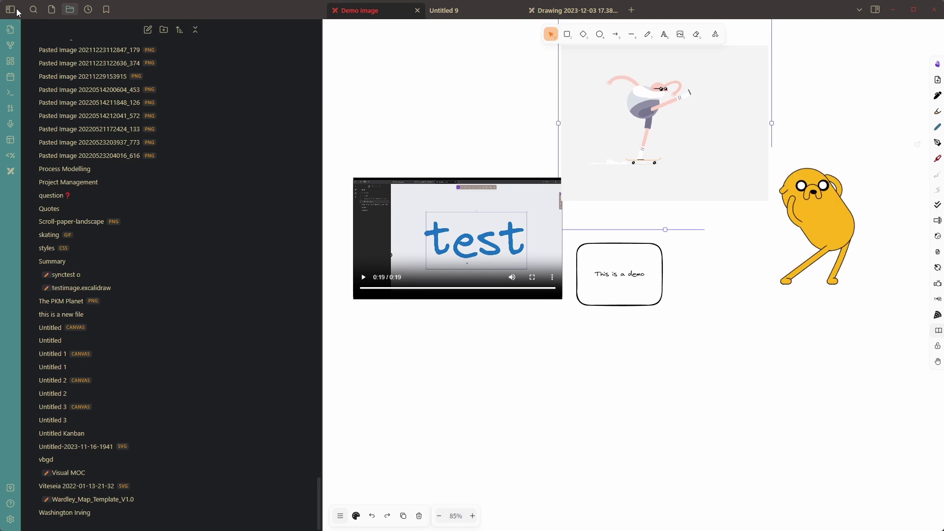
Hide the file list and expand Excalidraw's Link Click and Drag&Drop Modifier Keys settings
click(10, 9)
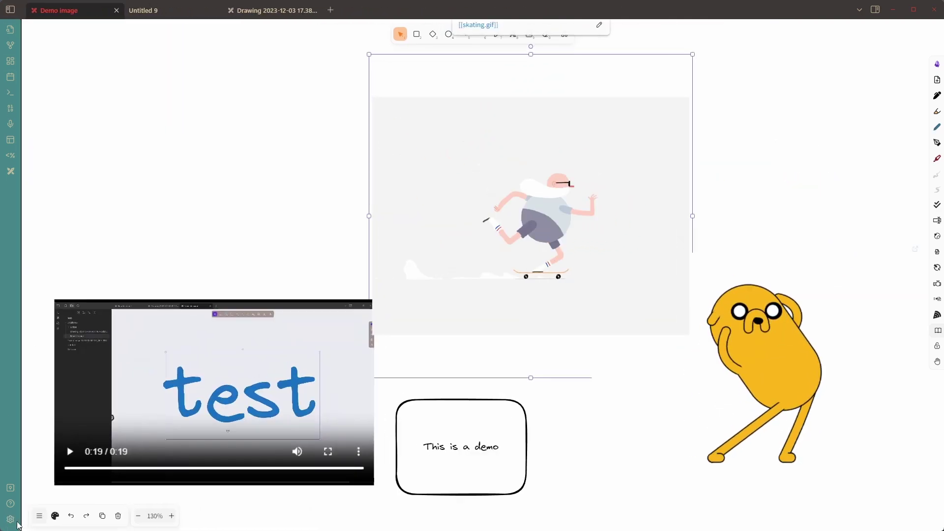
click(11, 519)
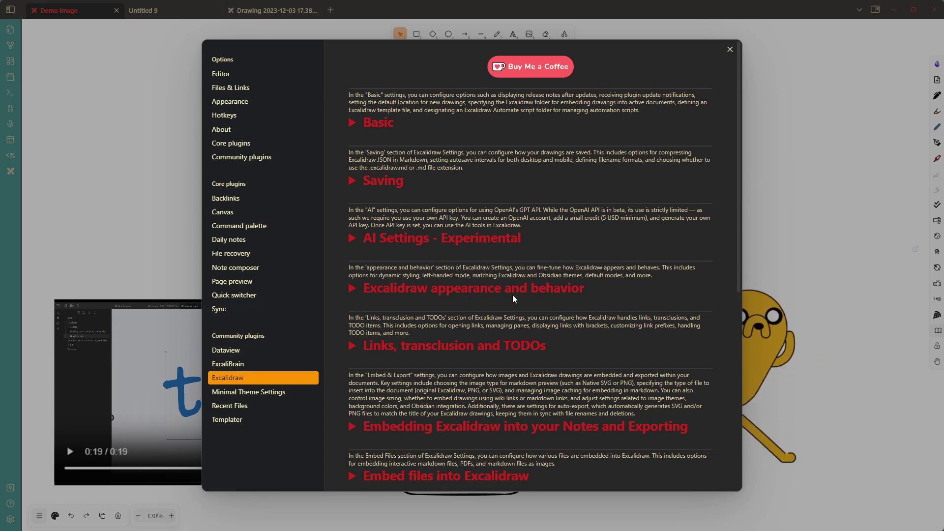
click(352, 290)
scroll(426, 293, down, 6)
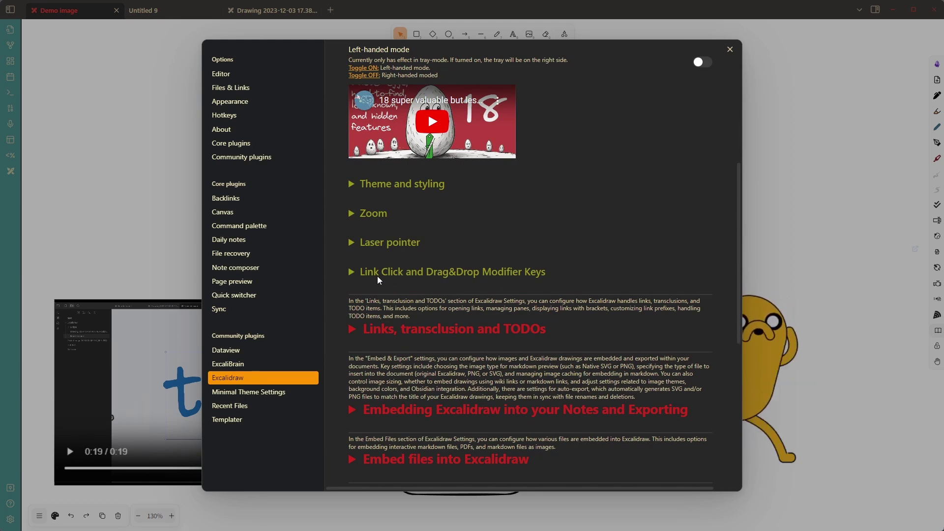
click(353, 273)
scroll(347, 238, down, 1)
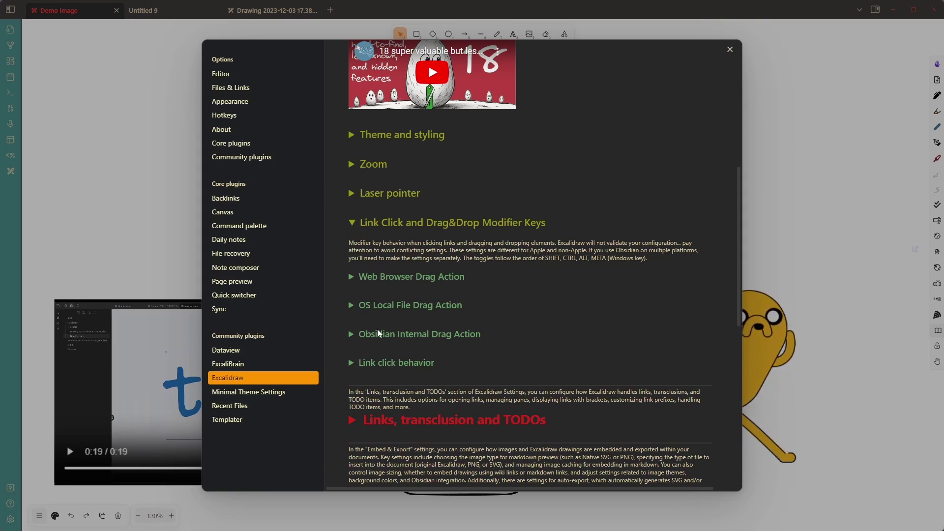
Enable CTRL for 'Open in current active window' and disable CTRL for 'Open in a new tab'
click(353, 363)
scroll(390, 336, down, 1)
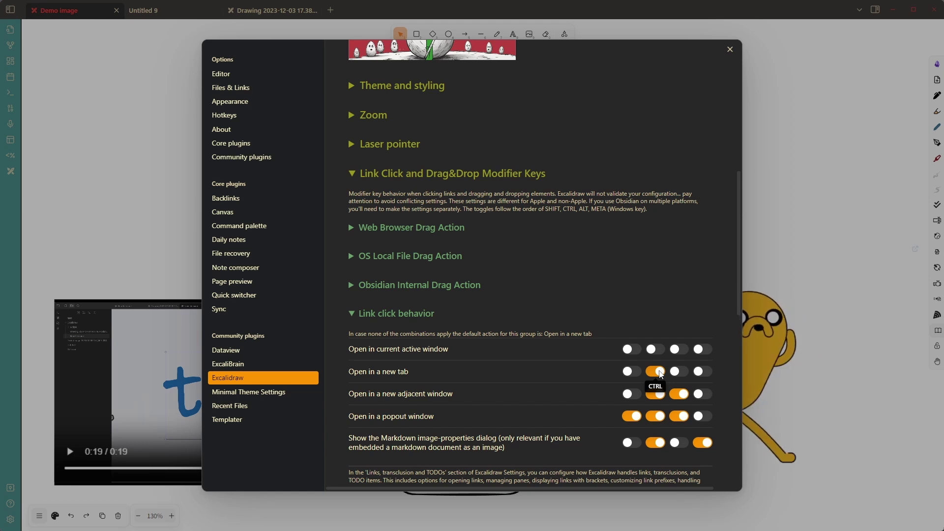
click(656, 352)
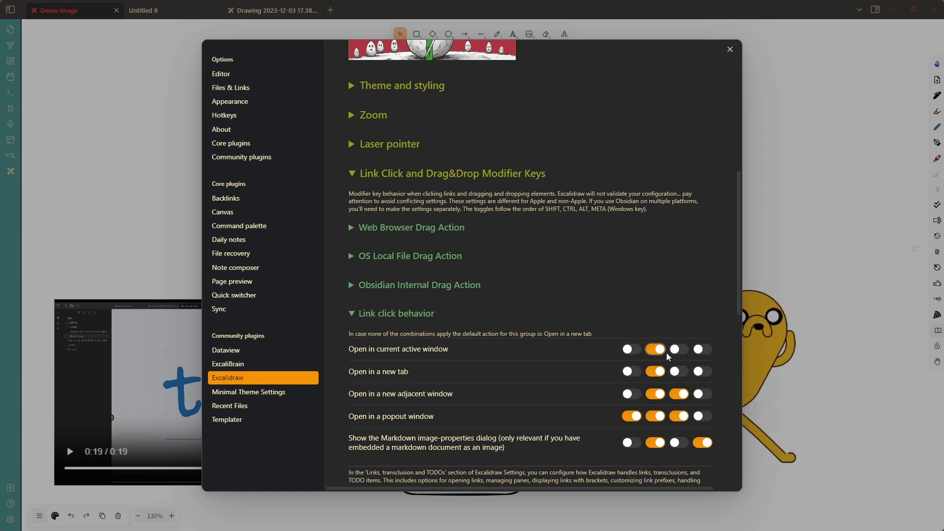
click(658, 371)
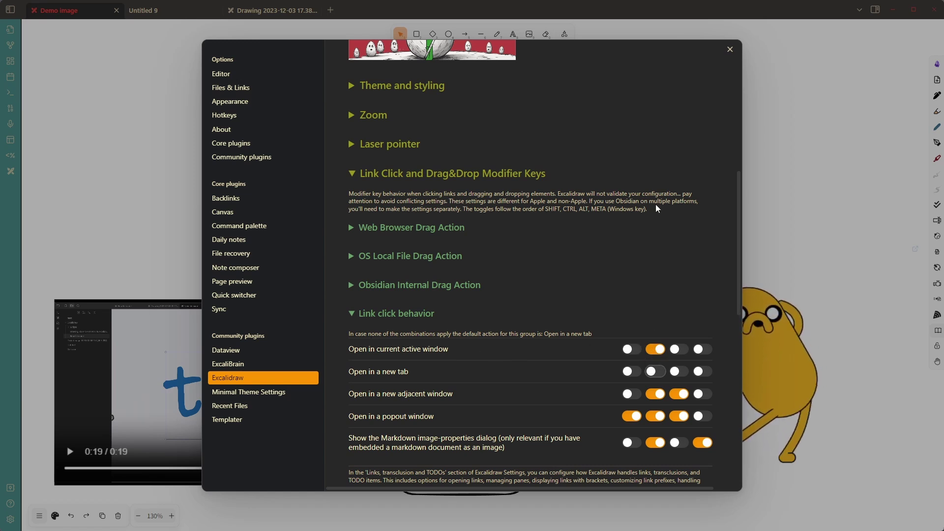
click(729, 50)
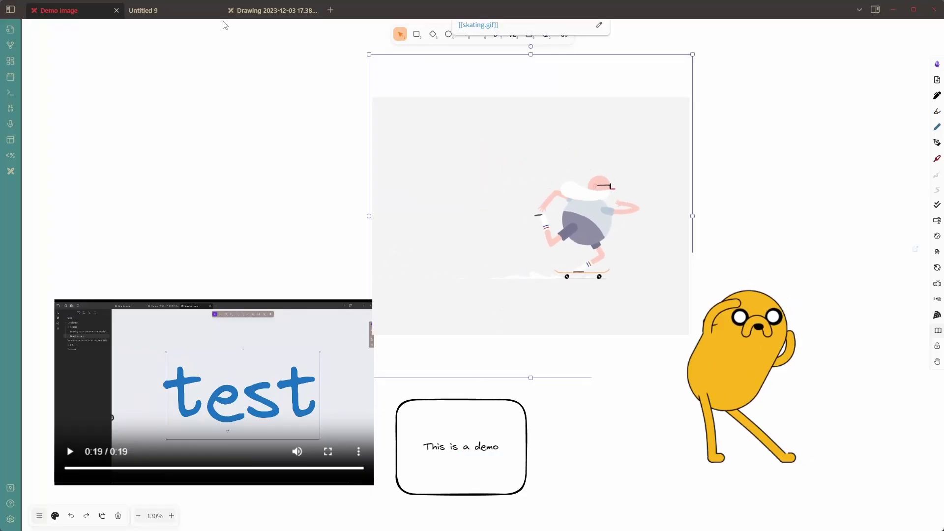
click(157, 13)
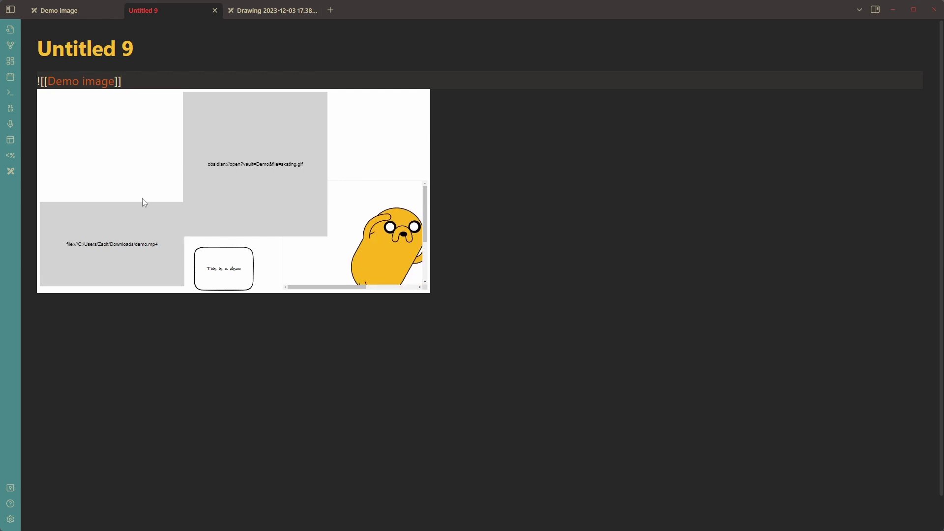
click(140, 151)
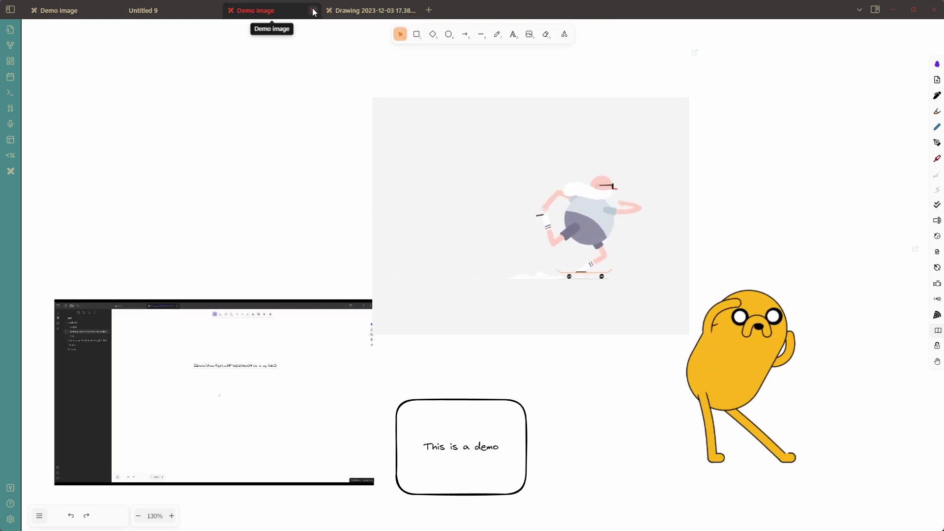
click(313, 11)
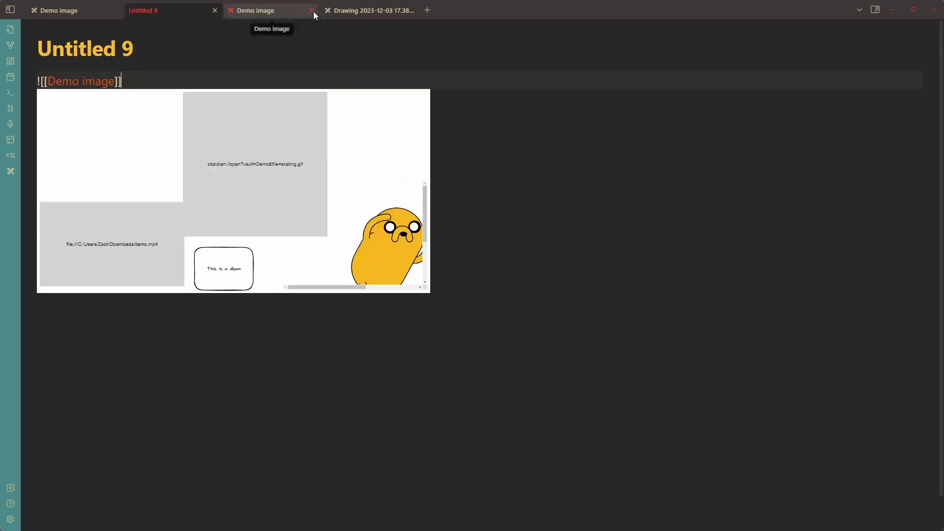
key(ctrl)
key(ctrl)
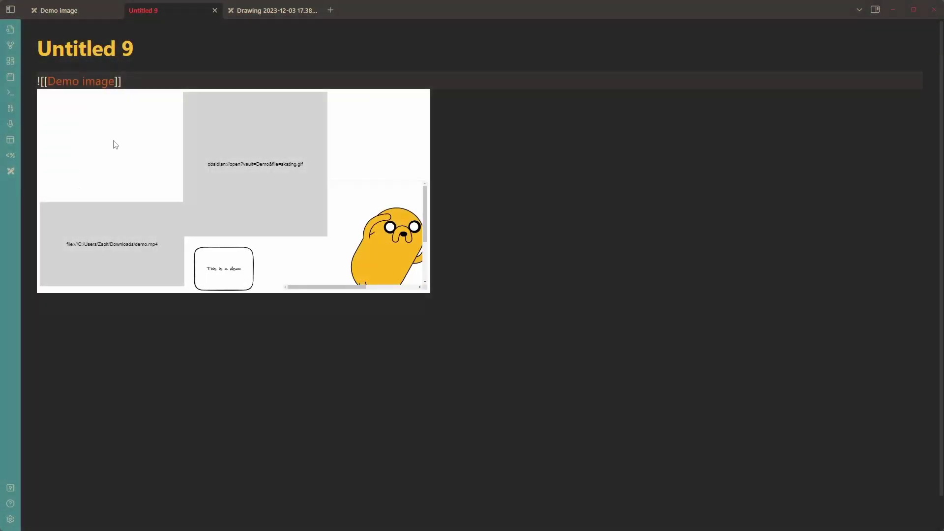
click(114, 143)
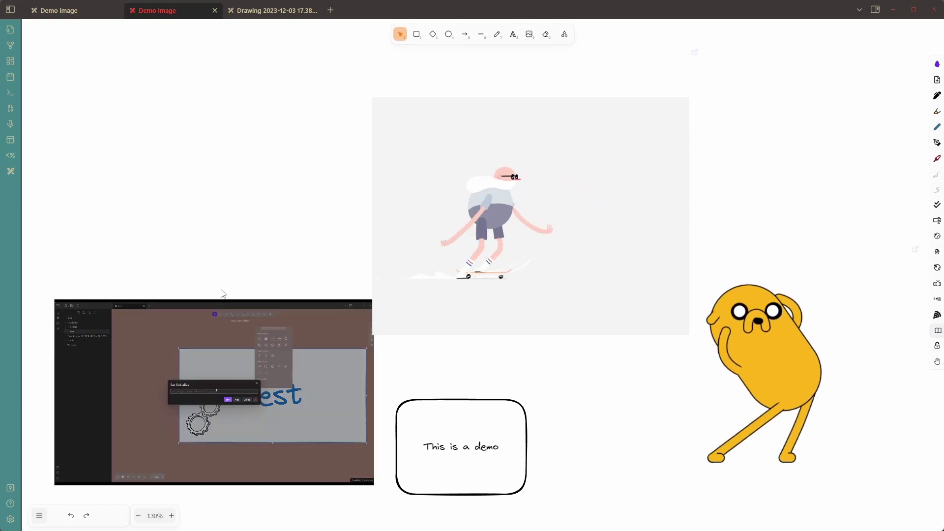
key(ctrl+alt+Left)
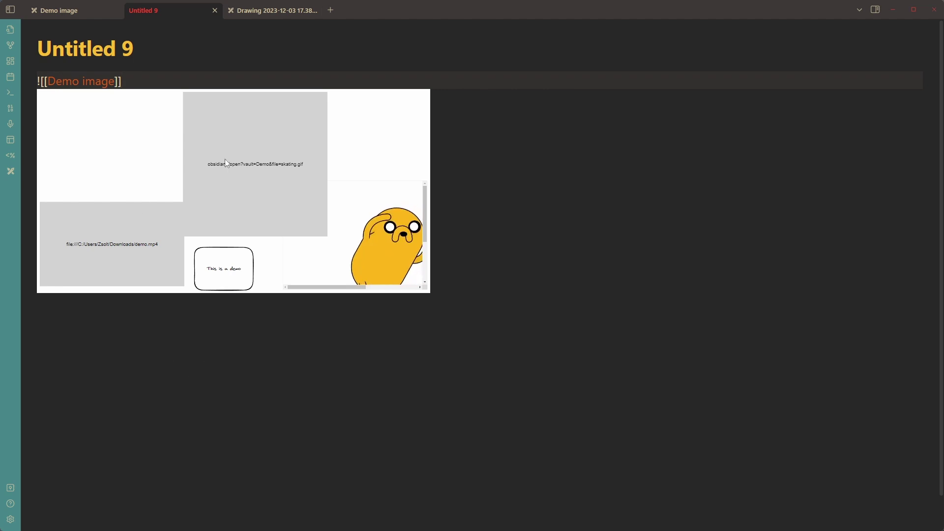
click(10, 519)
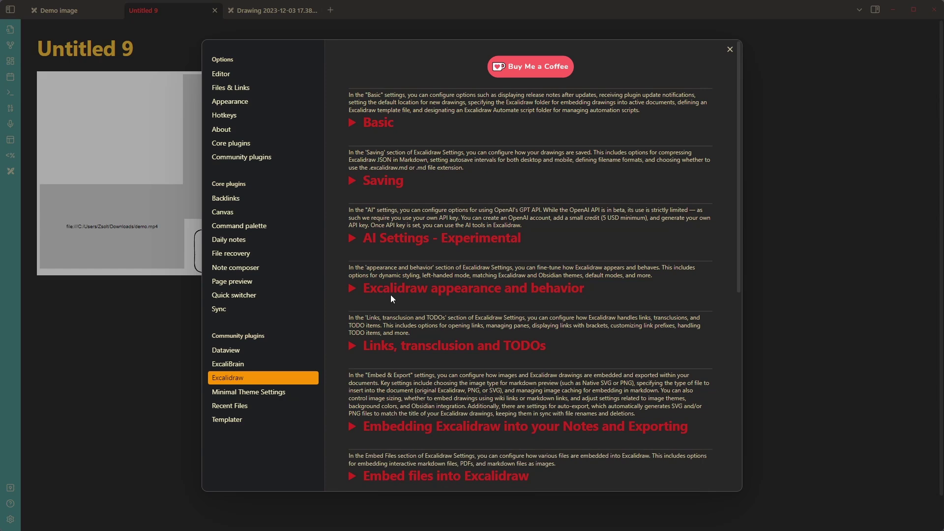
click(356, 288)
scroll(381, 286, down, 5)
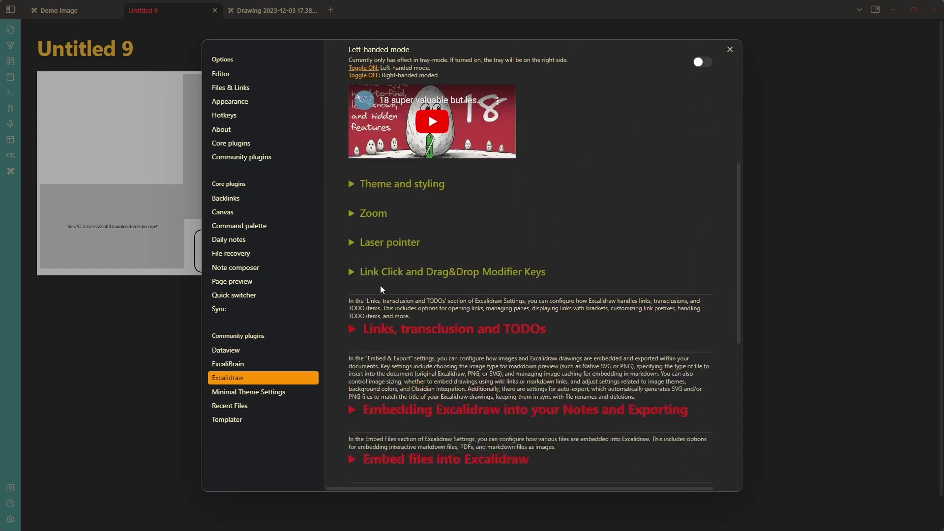
click(358, 274)
click(353, 410)
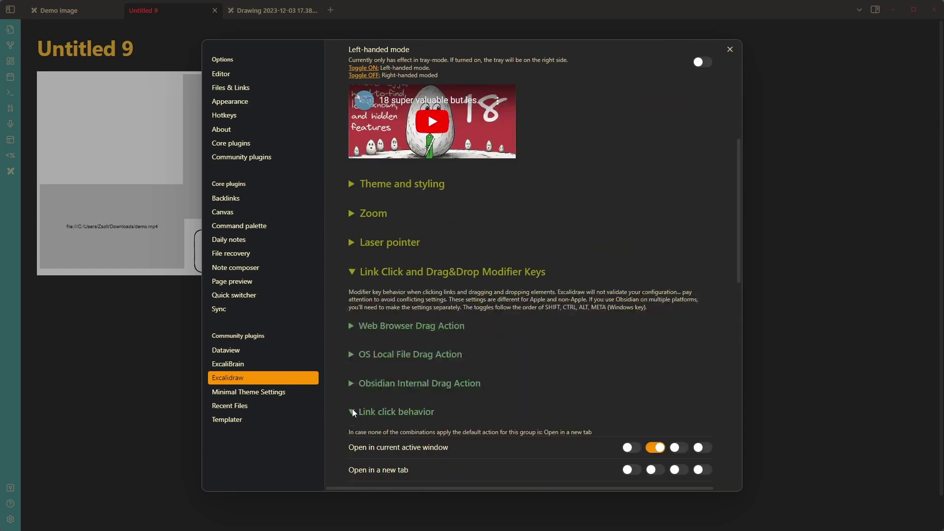
scroll(435, 403, down, 2)
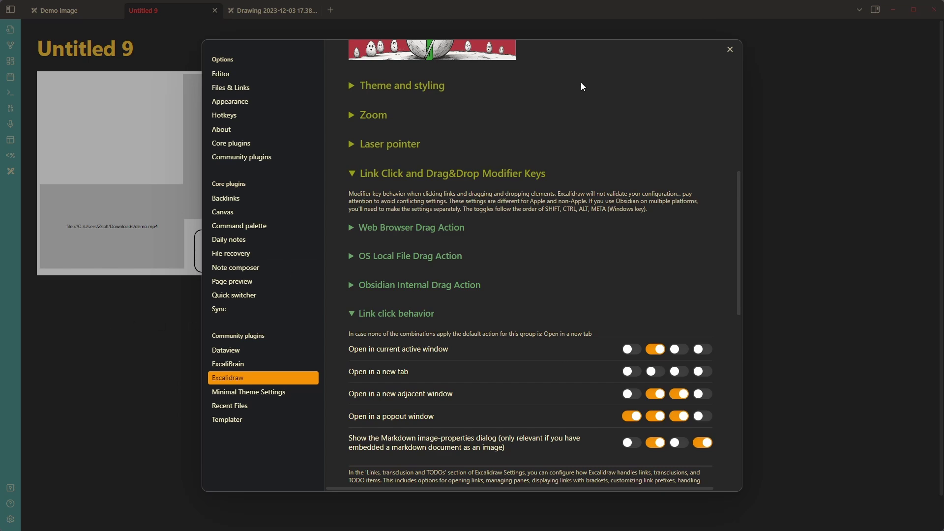
click(734, 49)
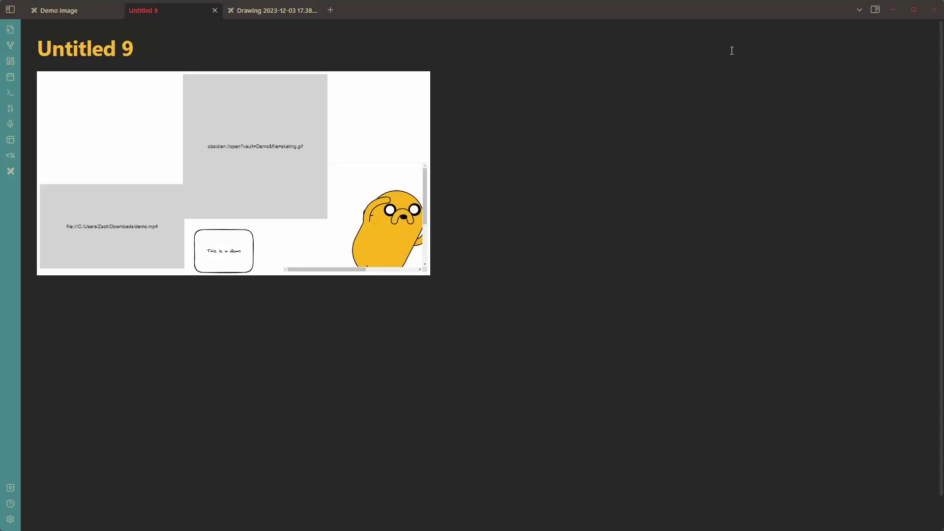
Return to the Demo image drawing and follow the skating.gif link in the current tab
click(56, 15)
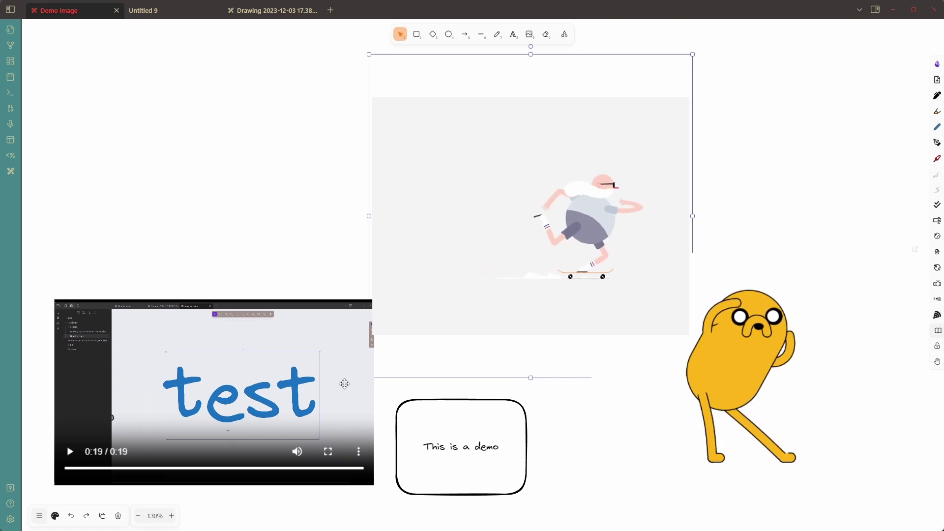
mouse_move(593, 263)
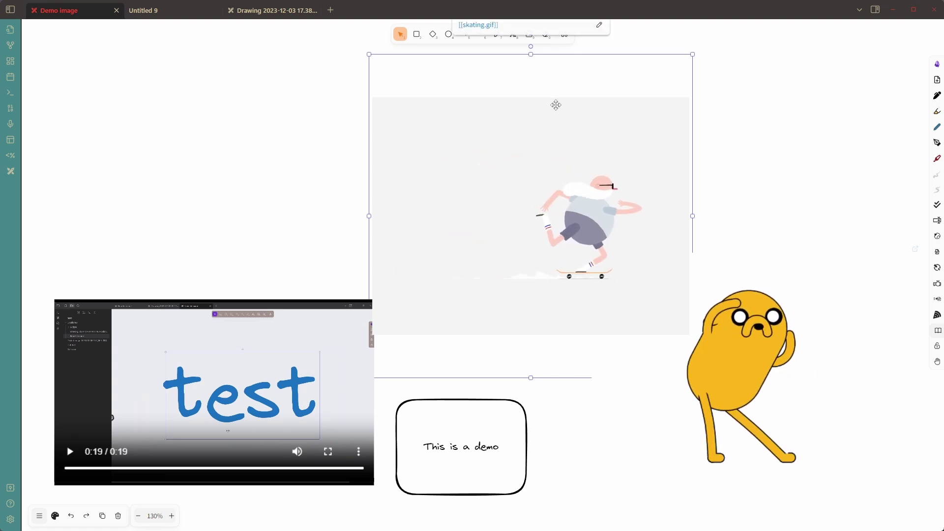
scroll(660, 64, up, 1)
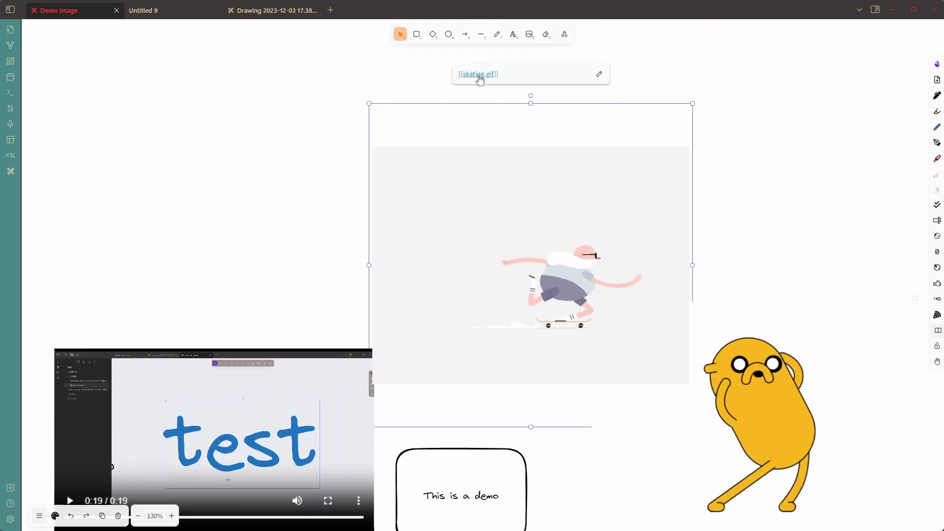
click(479, 75)
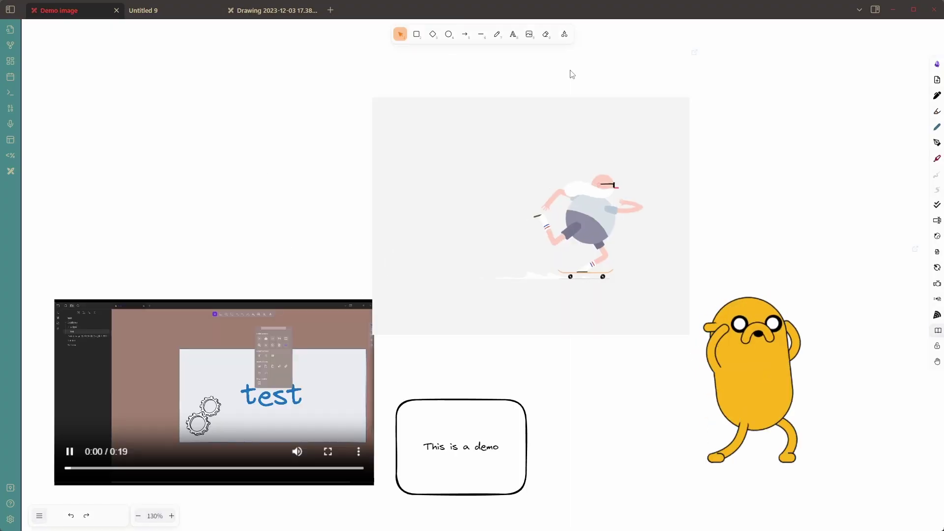
Ctrl+click the skating.gif link to open it in a new tab, then close that tab
click(531, 121)
scroll(530, 108, up, 1)
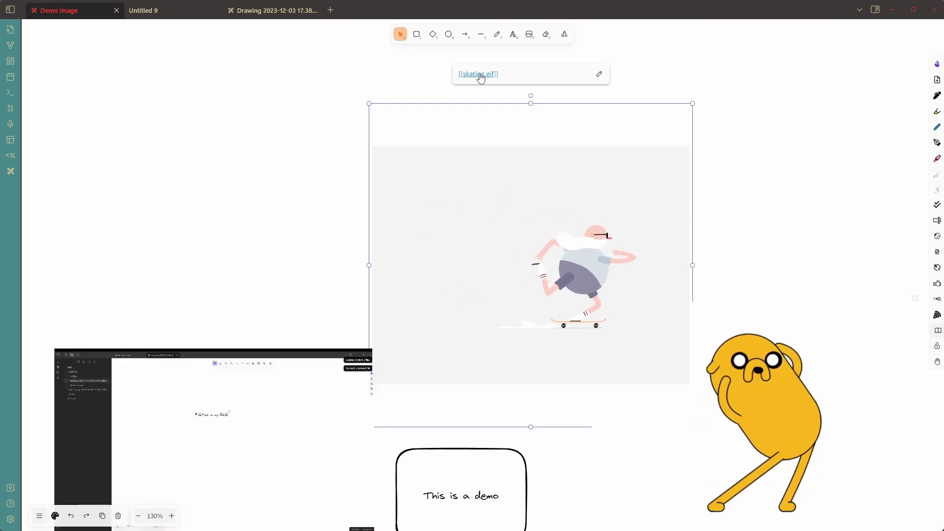
click(481, 75)
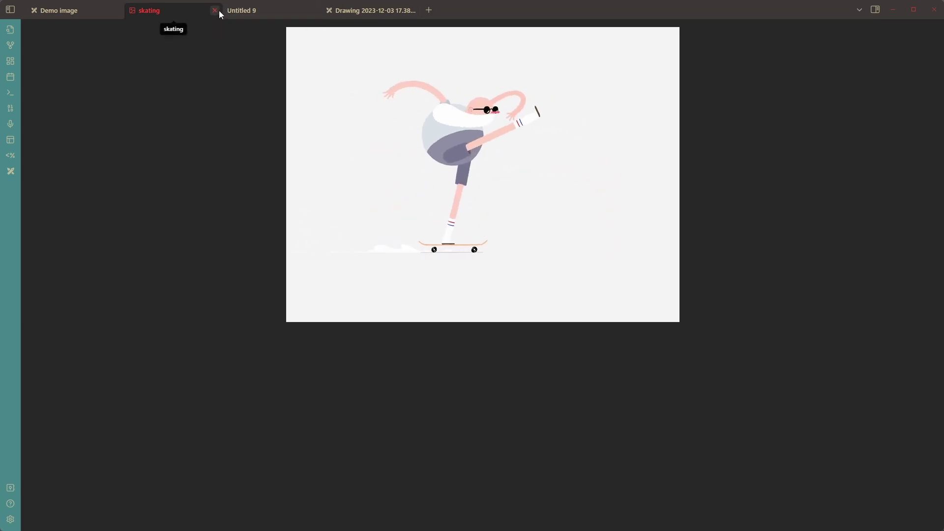
click(217, 10)
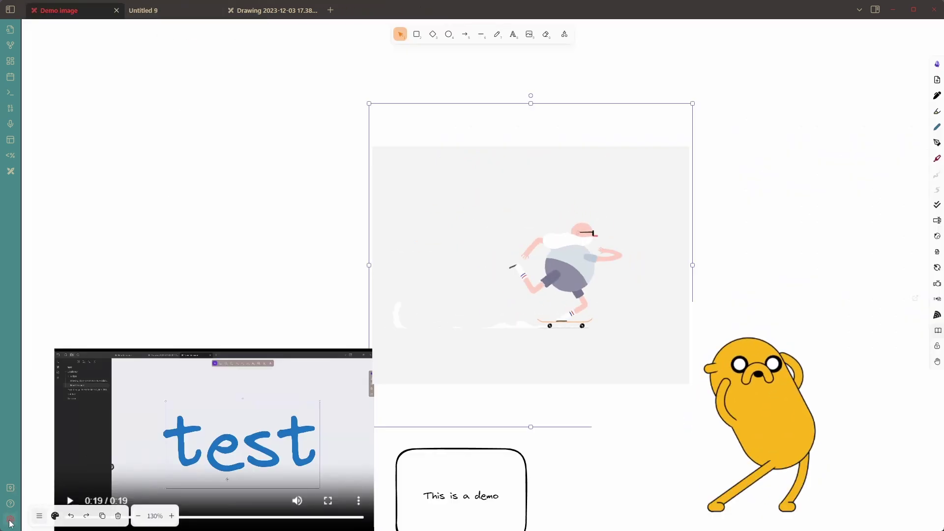
In Excalidraw settings, expand Appearance and behavior, Link Click and Drag&Drop Modifier Keys, then Link click behavior
key(ctrl+comma)
click(353, 288)
scroll(403, 350, down, 4)
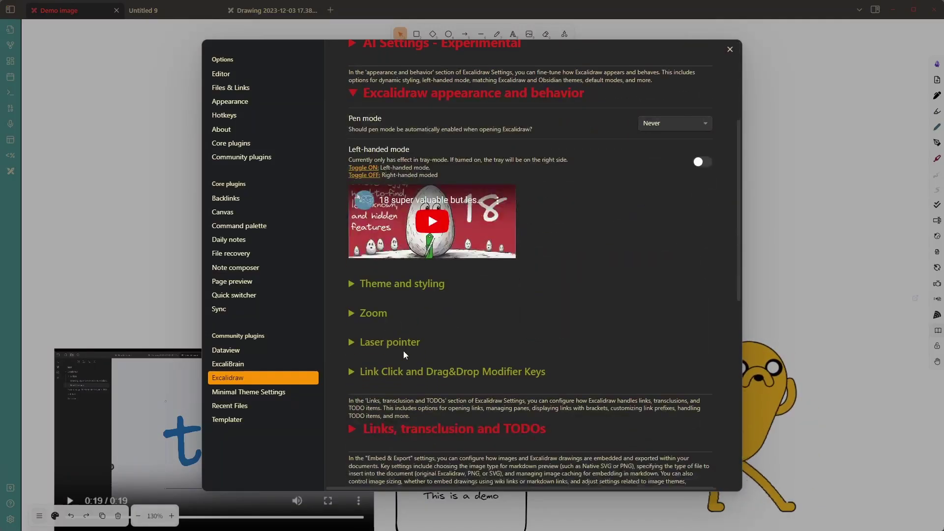
click(352, 369)
scroll(353, 367, down, 3)
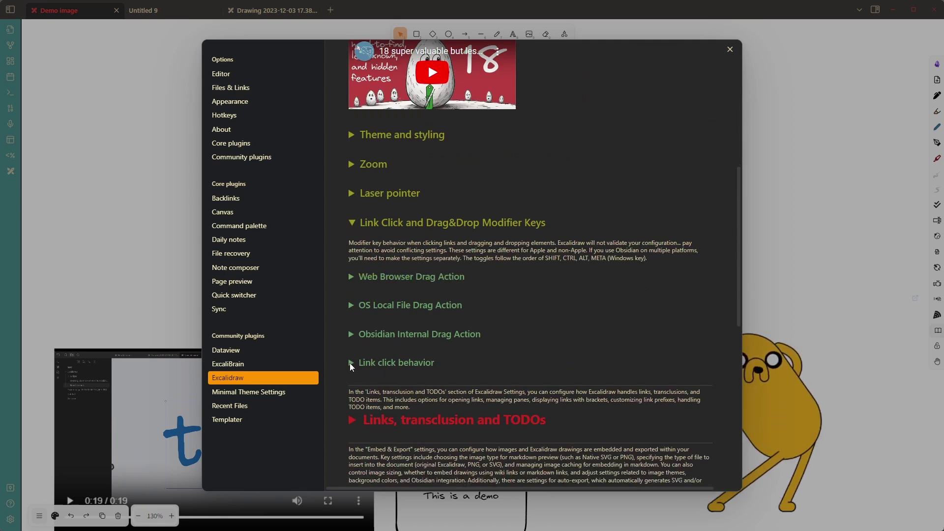
click(350, 363)
scroll(701, 331, down, 2)
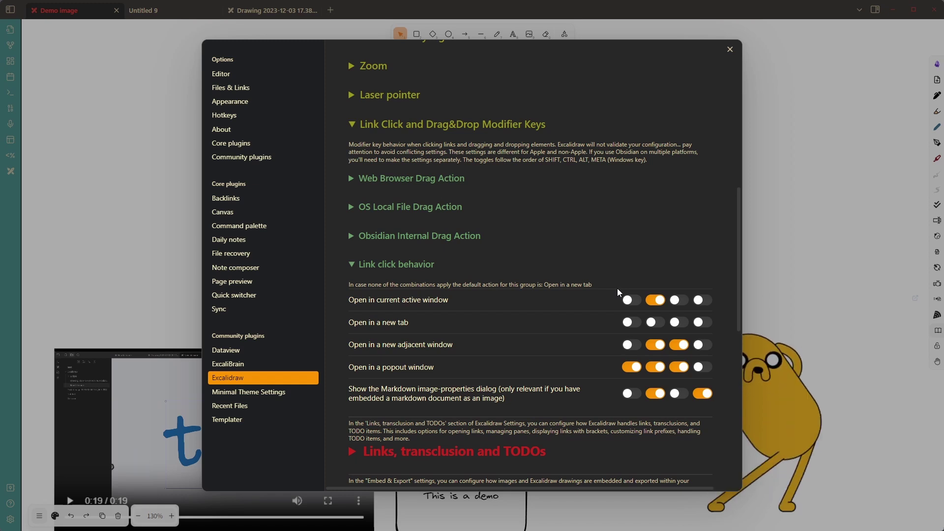
Close Settings and switch to the Drawing 2023-12-03 feature-summary slide
click(303, 10)
click(302, 11)
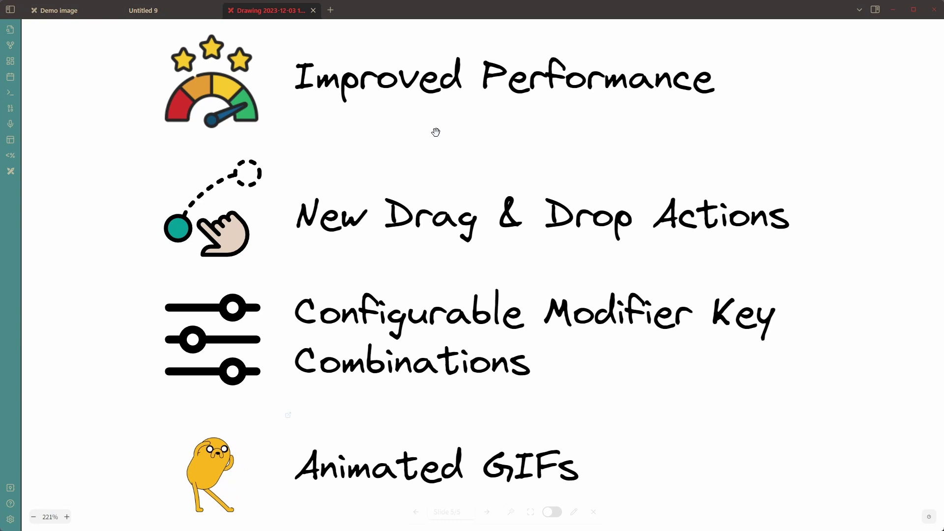